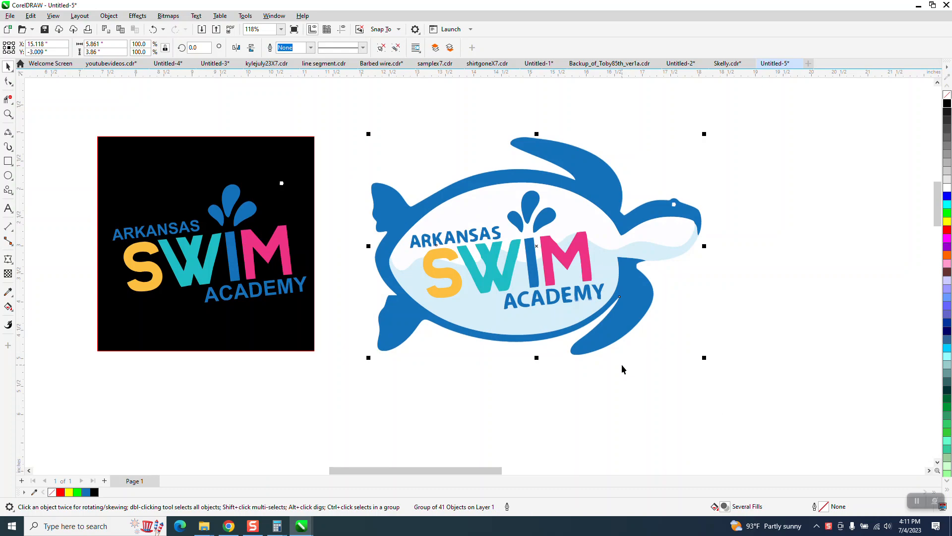
Move the traced turtle group 4 inches down, below the original turtle bitmap
key(Down)
key(Down)
scroll(612, 275, down, 3)
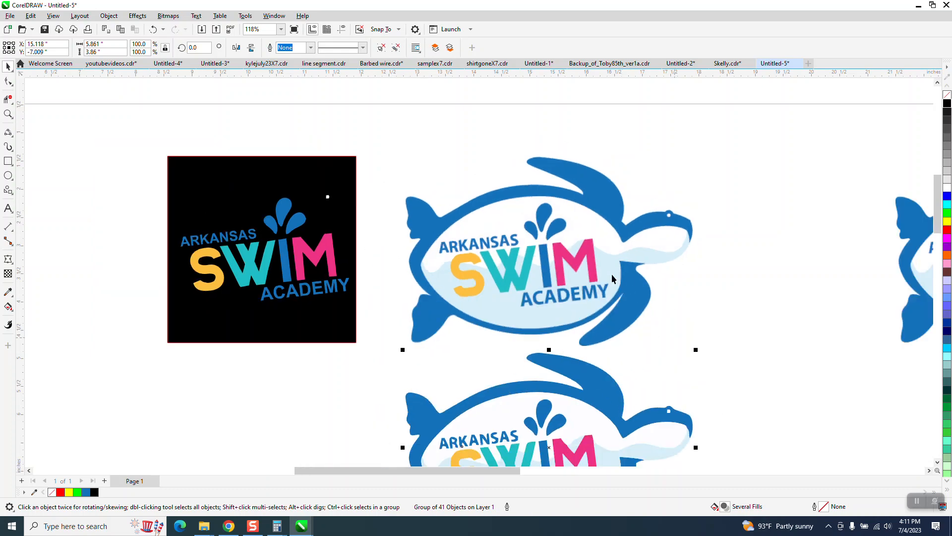
scroll(565, 278, down, 2)
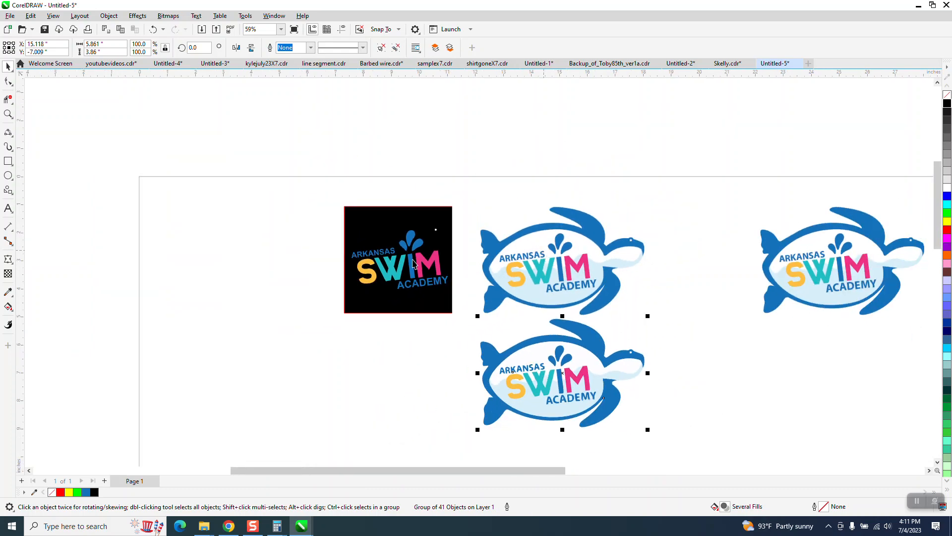
Ungroup the traced turtle and delete its blue body and its light blue water shape, keeping the lettering
click(109, 19)
mouse_move(134, 186)
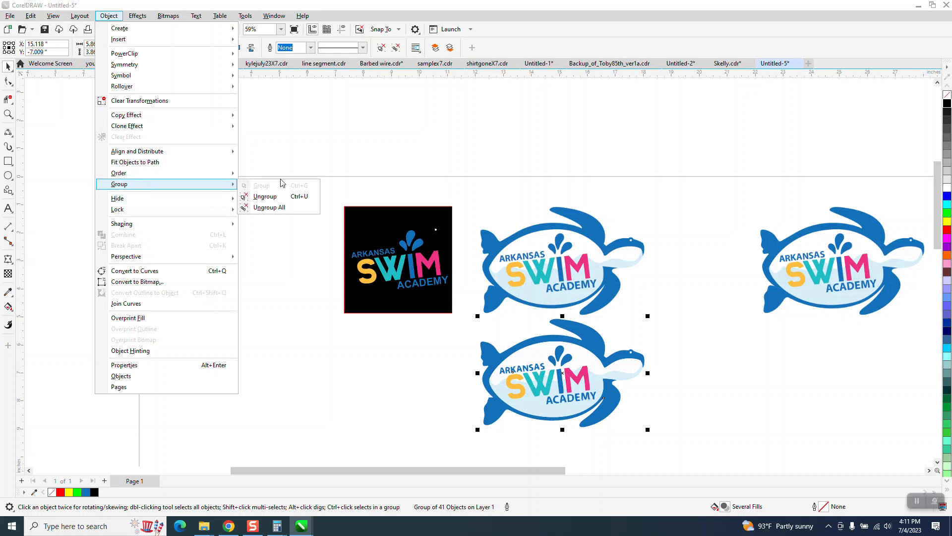
click(274, 197)
click(599, 340)
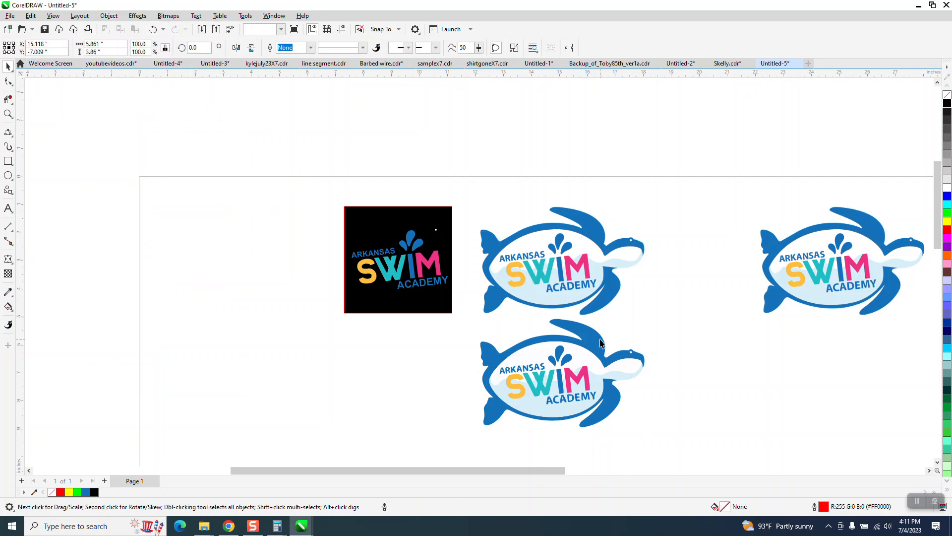
key(Delete)
click(632, 376)
key(Delete)
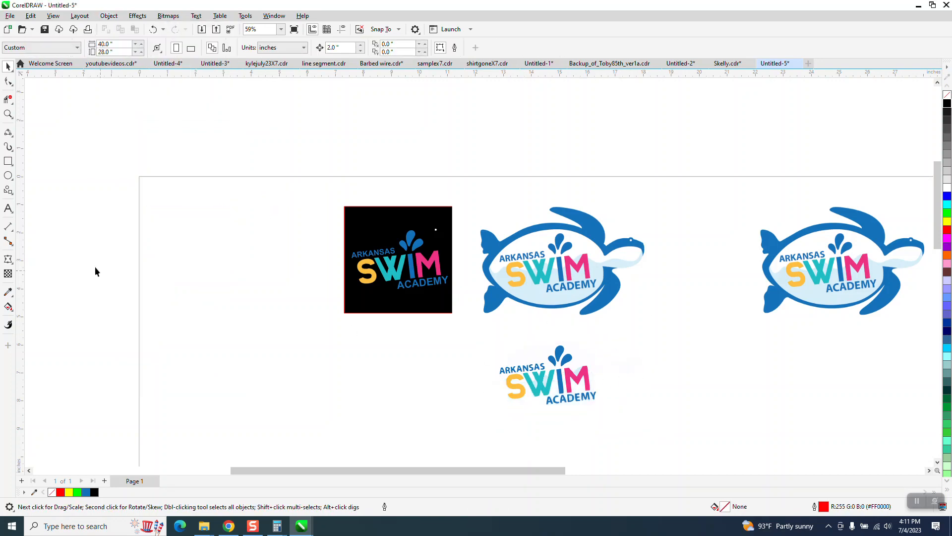
Delete the leftover light blue patches around the W, M and D of the traced lettering, keeping the letters themselves
click(7, 114)
drag(489, 327, 640, 409)
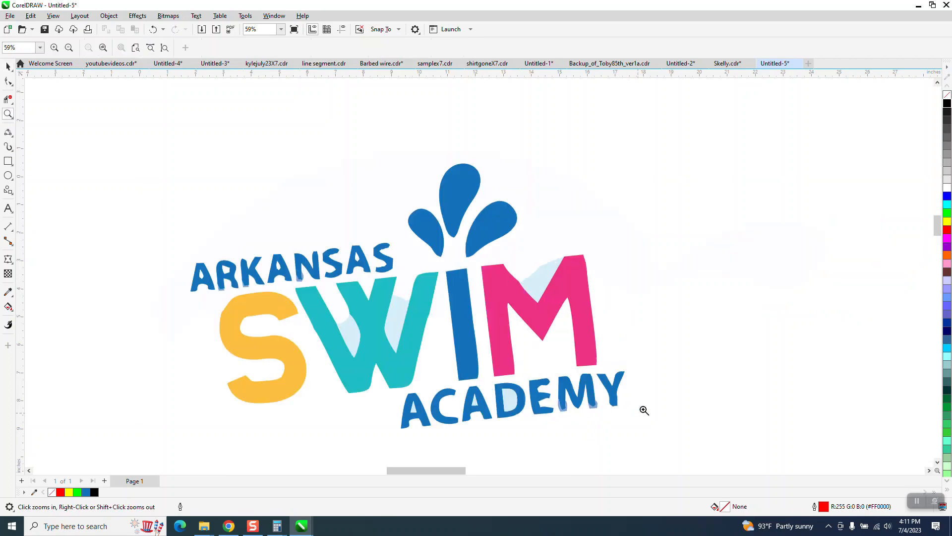
click(8, 67)
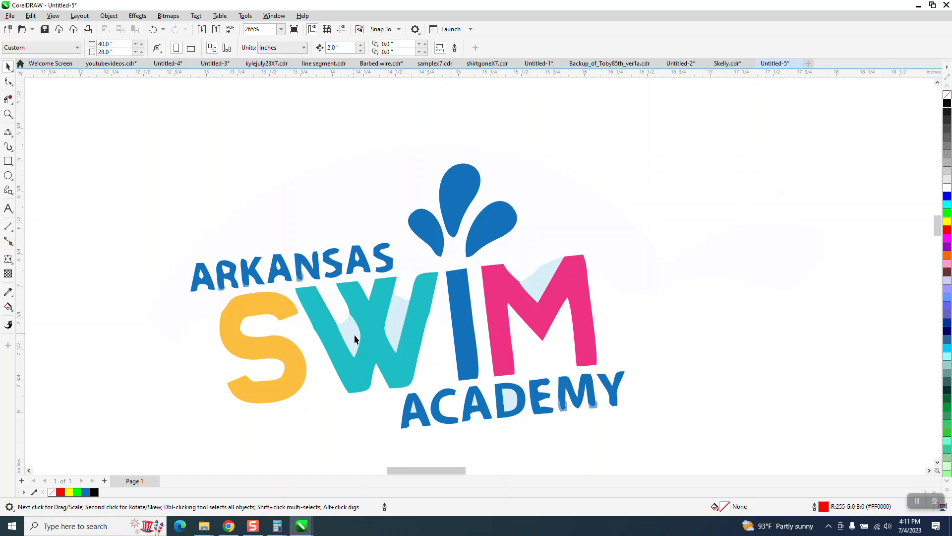
click(555, 286)
key(Delete)
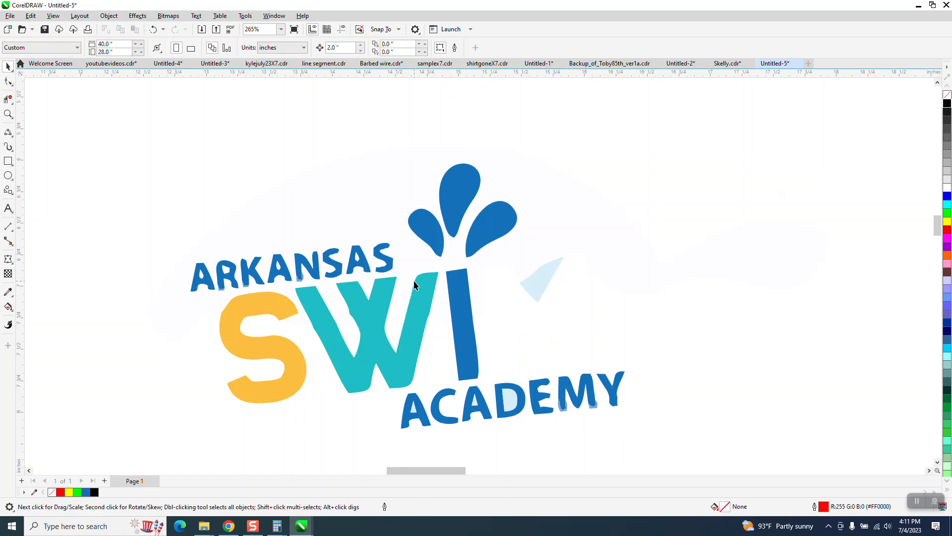
click(534, 280)
click(153, 29)
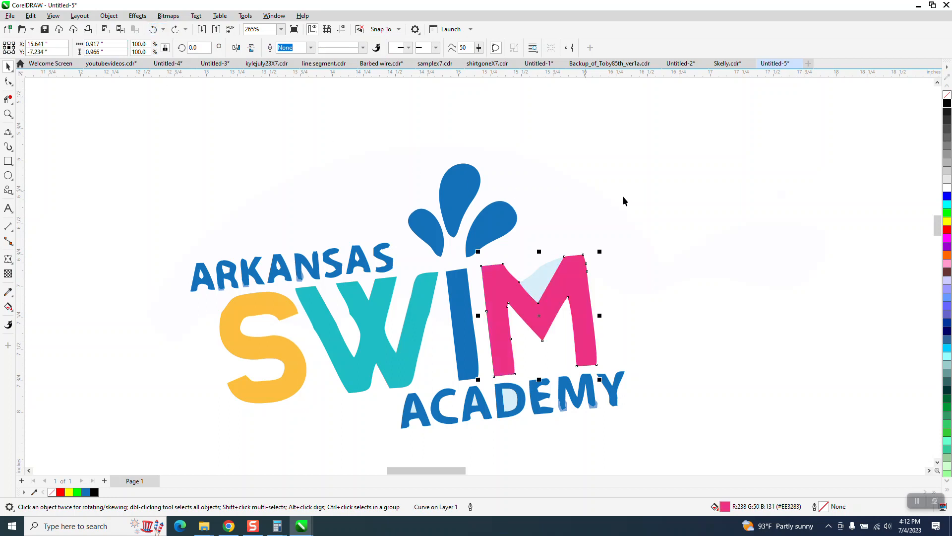
click(624, 196)
click(541, 274)
key(Delete)
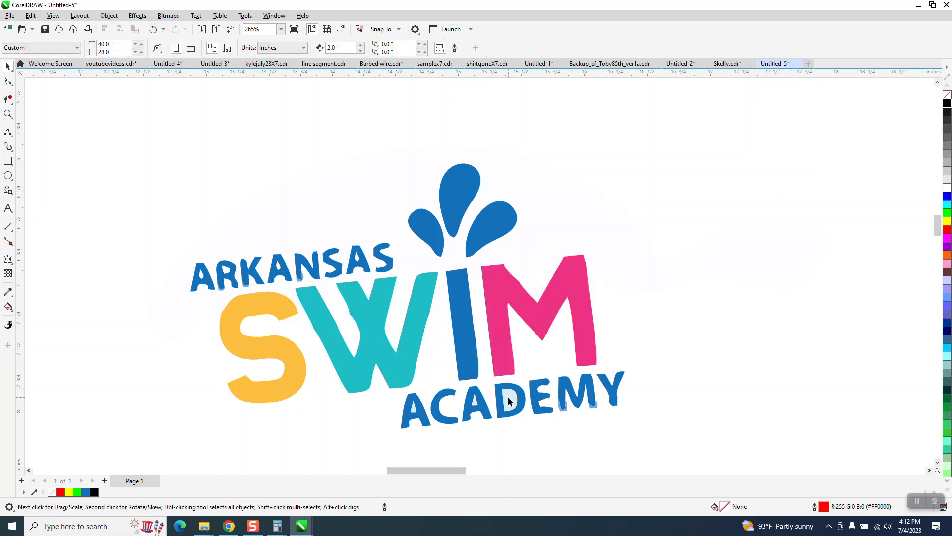
click(510, 401)
key(Delete)
Add the text ARKANSAS just above the traced word of the same name
scroll(358, 365, down, 2)
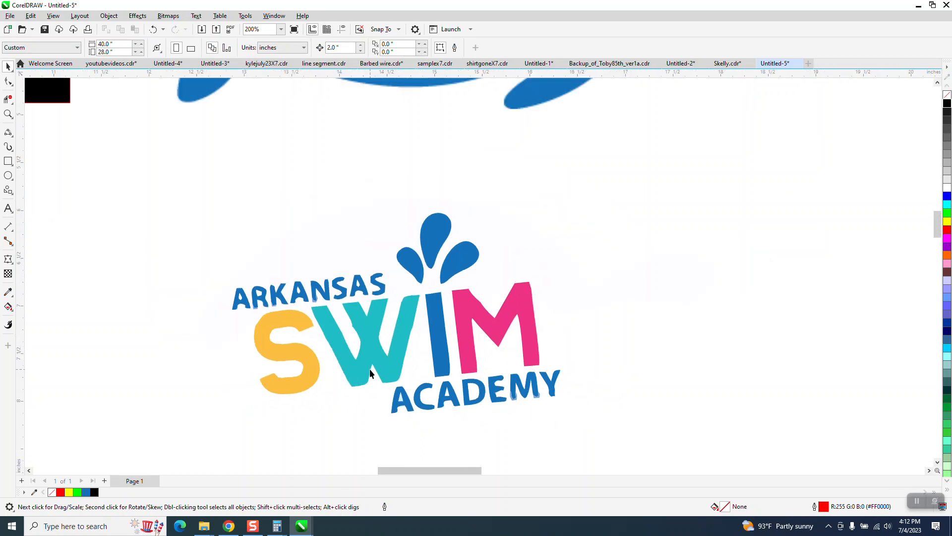
click(8, 209)
click(240, 260)
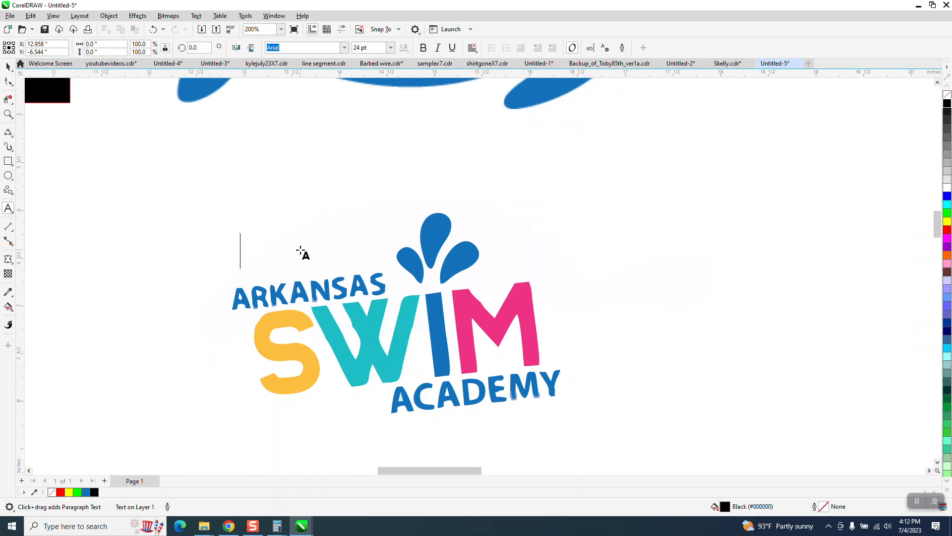
text(A)
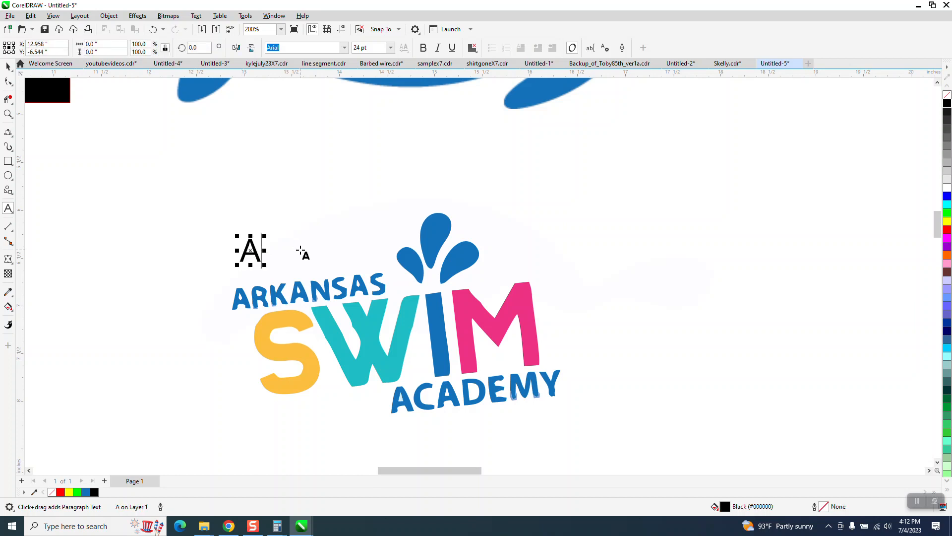
text(RKASN)
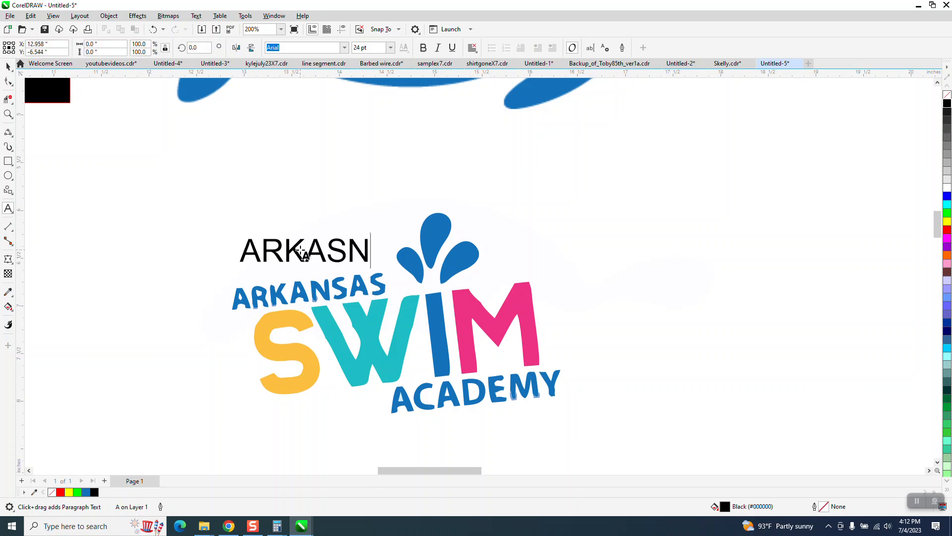
key(BackSpace)
text(AS)
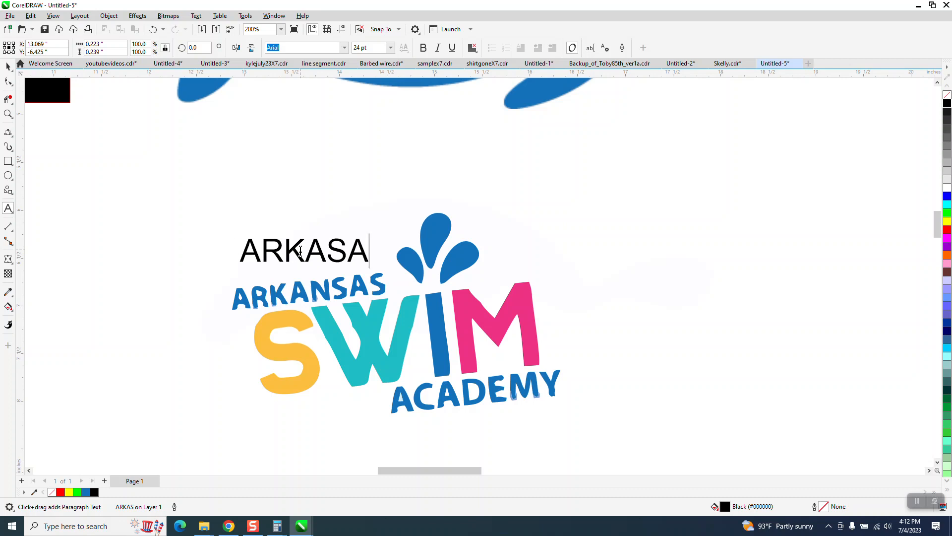
text(\)
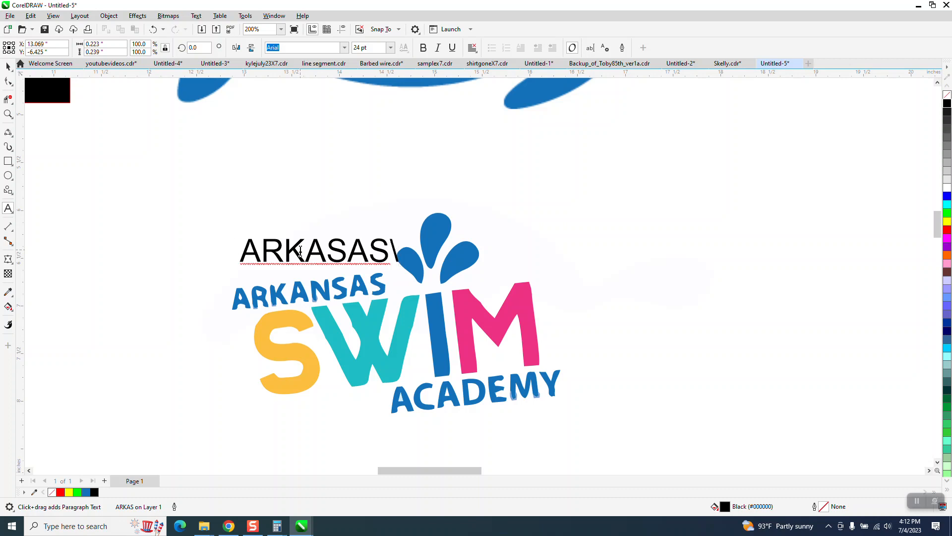
text(\)
key(BackSpace)
key(BackSpace)
key(BackSpace)
key(BackSpace)
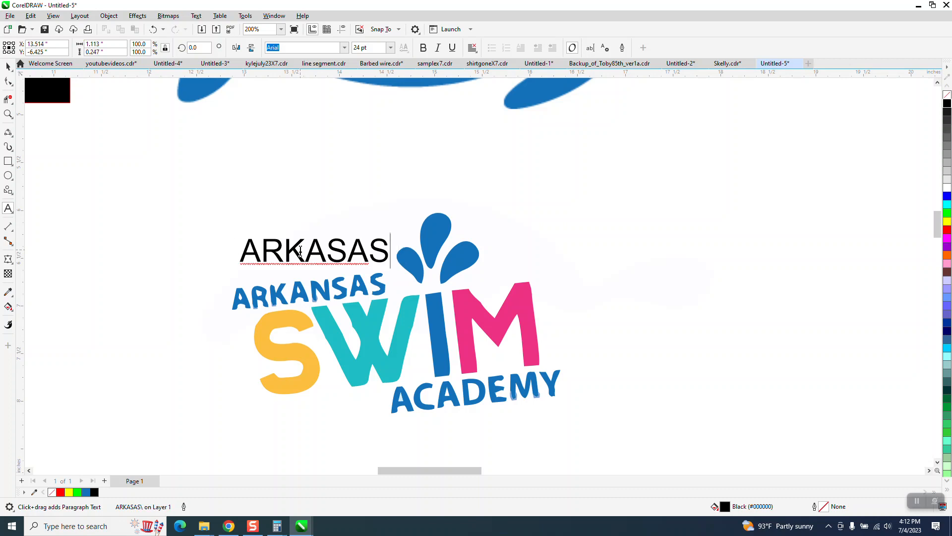
key(BackSpace)
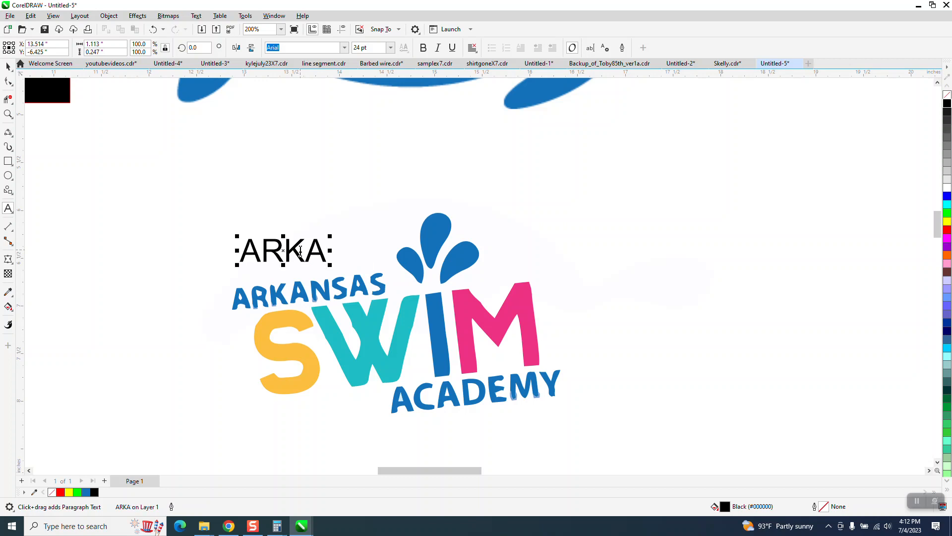
text(NSAS)
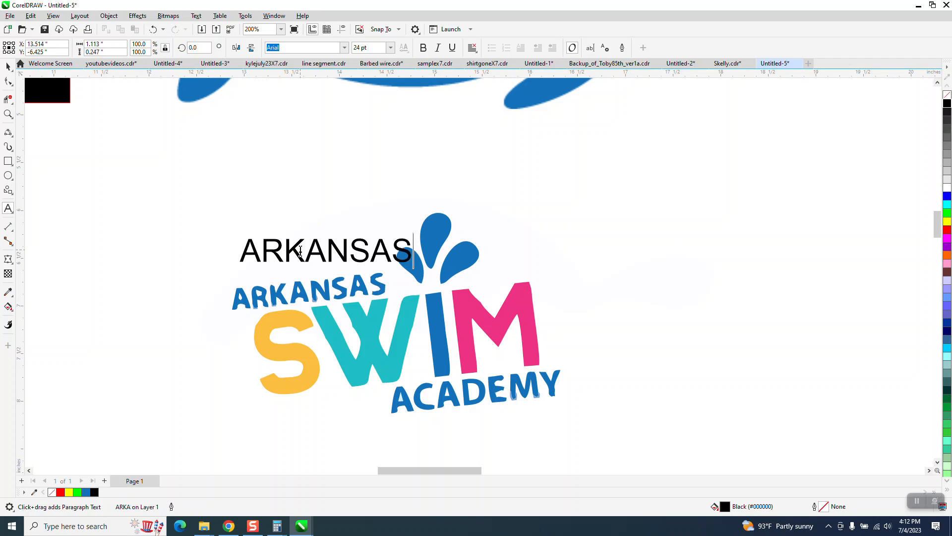
key(Escape)
click(8, 66)
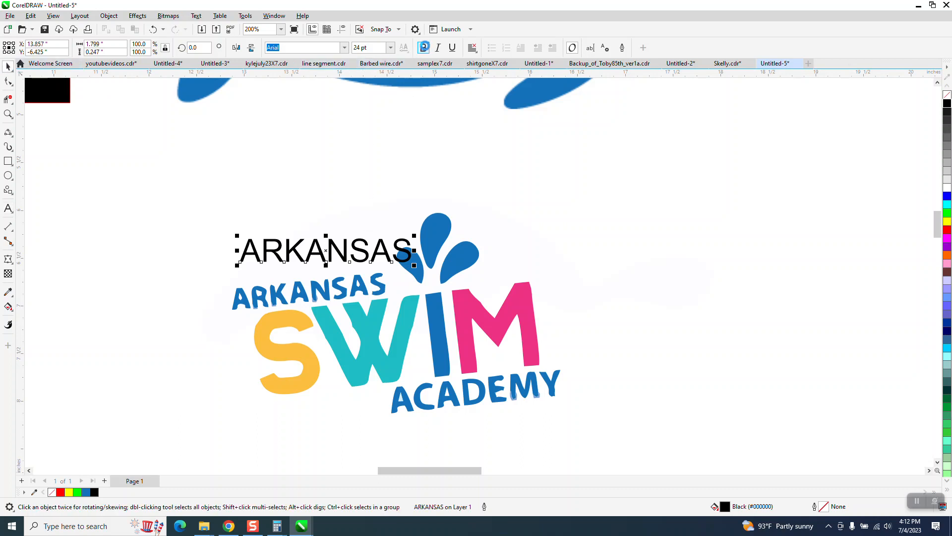
Make the new ARKANSAS text bold and tilt it about 5.6 degrees, close above the traced word
click(424, 49)
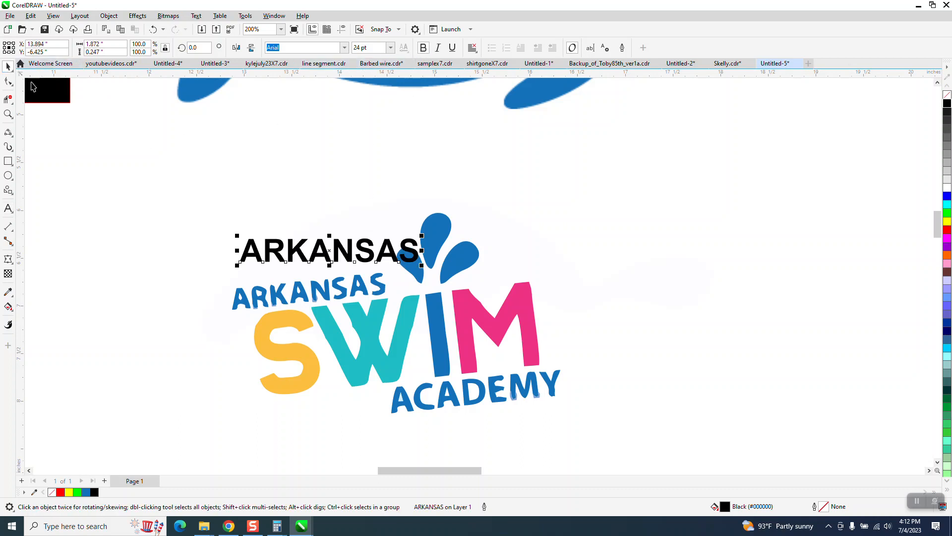
drag(334, 248, 309, 266)
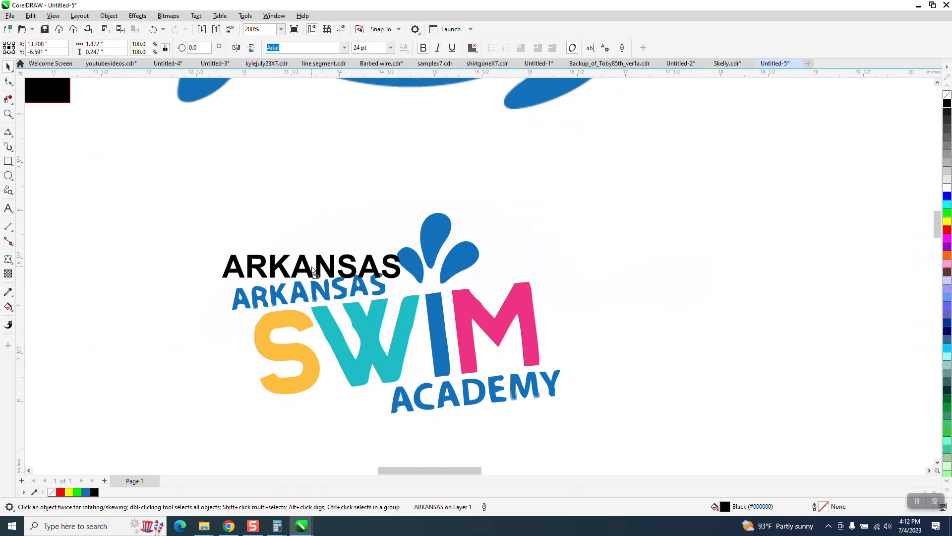
click(310, 265)
drag(405, 252, 404, 242)
click(405, 242)
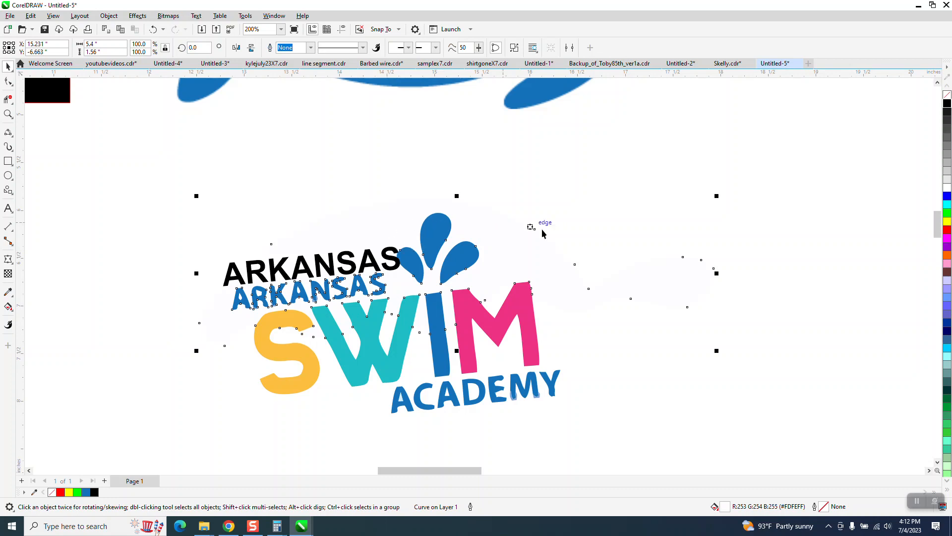
click(567, 227)
Scale the black ARKANSAS text down to about 21.6 pt and place it over the traced blue word
click(391, 251)
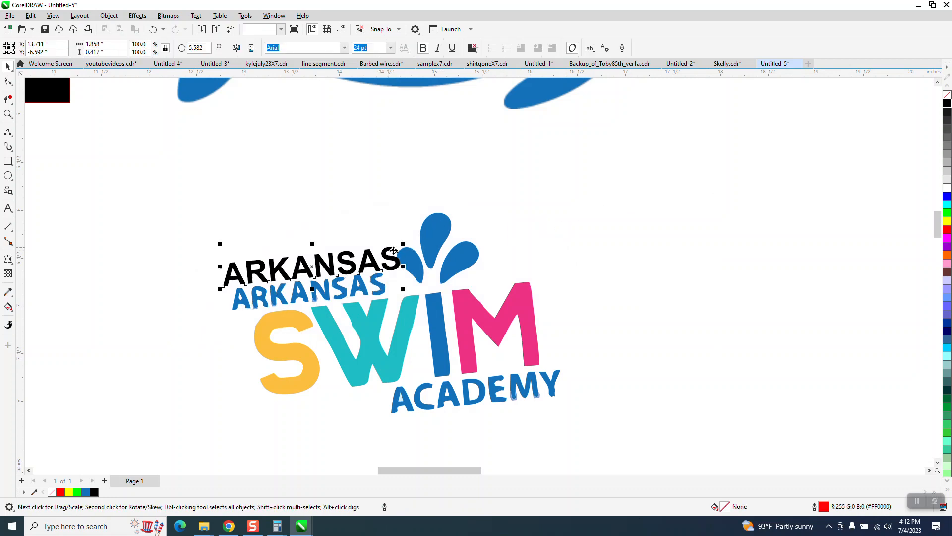
drag(405, 244, 396, 248)
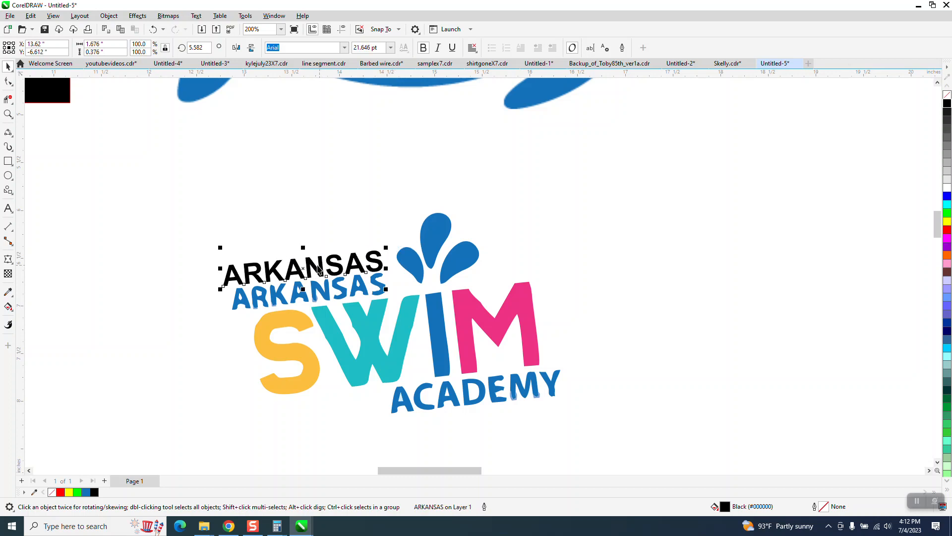
drag(306, 274, 313, 295)
Shrink the black ARKANSAS text to about 20.6 pt and shift it to line up with the traced letters
click(11, 135)
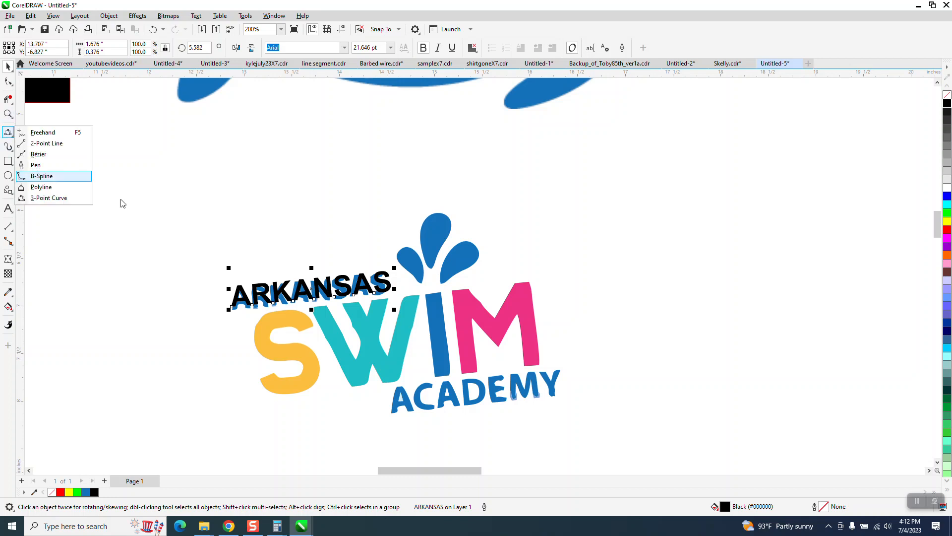
drag(151, 227, 486, 377)
click(8, 114)
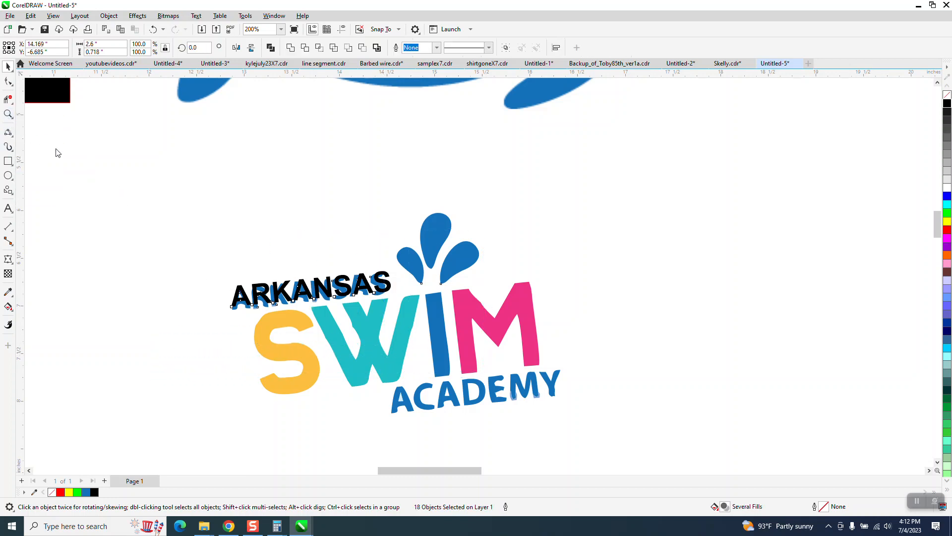
drag(206, 230, 541, 382)
key(space)
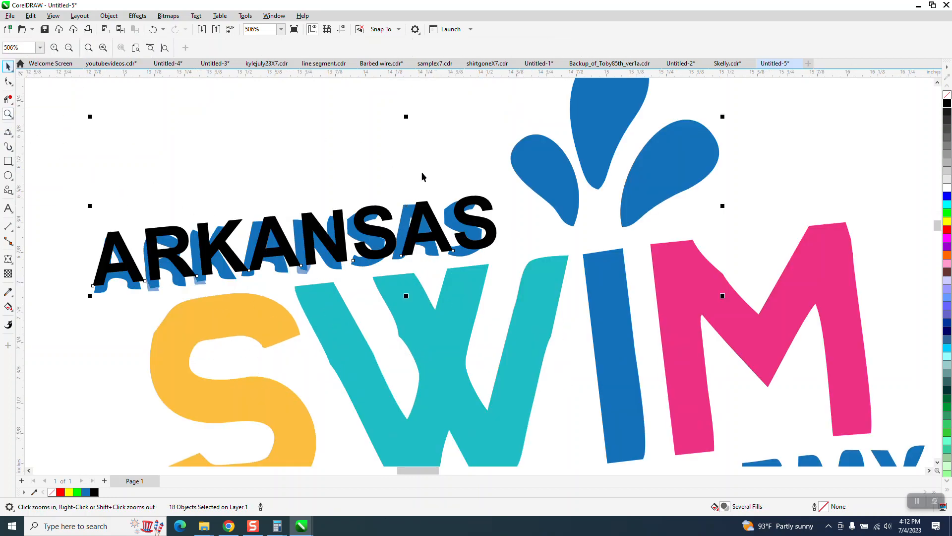
click(81, 165)
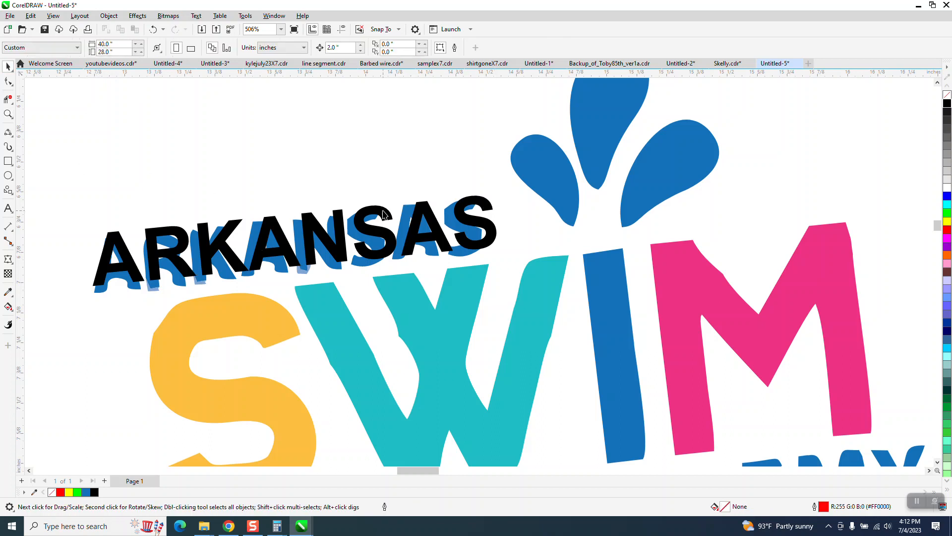
click(479, 210)
drag(501, 191, 482, 195)
click(394, 182)
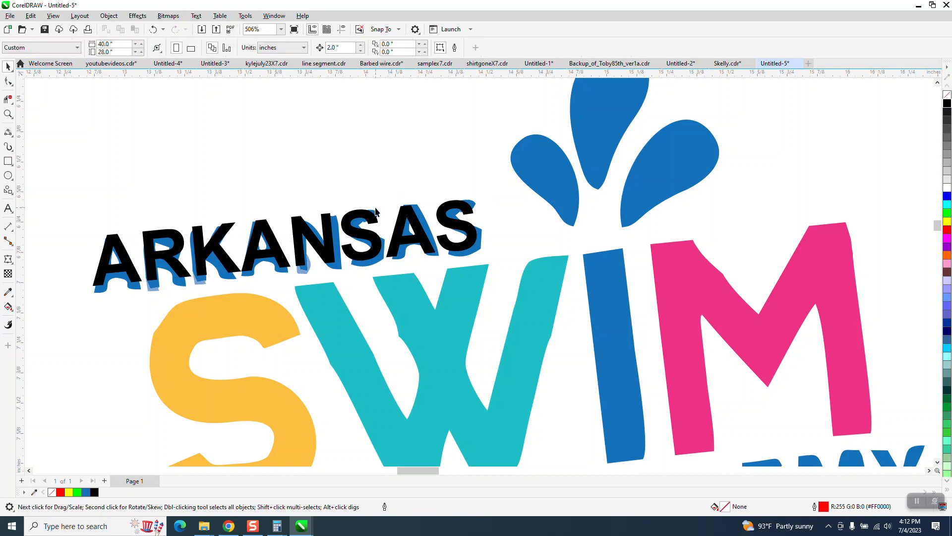
click(375, 220)
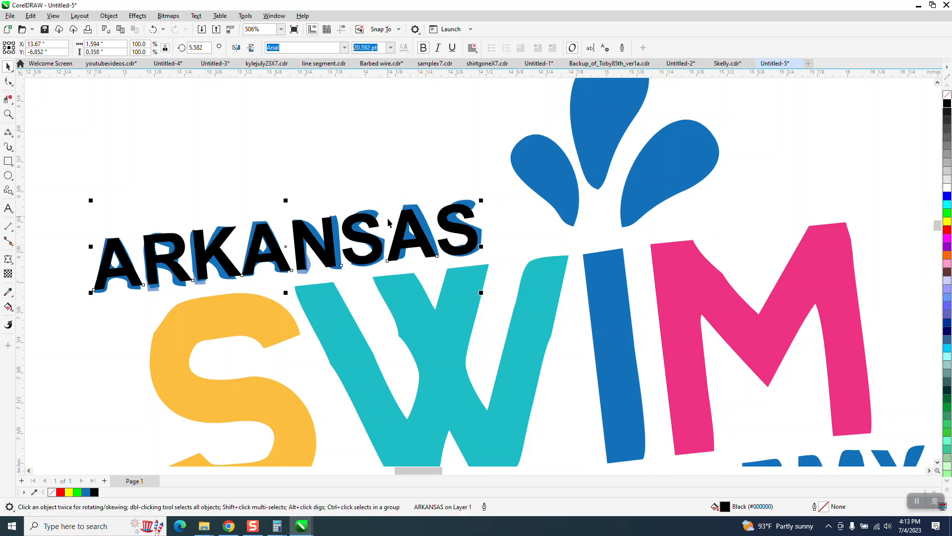
Move the original turtle bitmap 6 inches right and 4 inches down, beside the traced lettering
scroll(376, 220, down, 2)
scroll(529, 255, down, 2)
scroll(546, 207, down, 1)
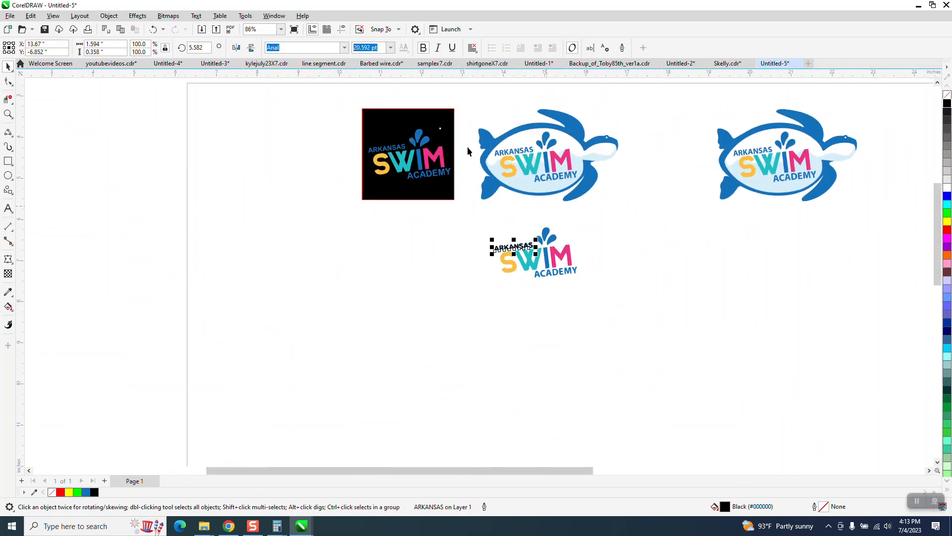
drag(473, 93, 669, 216)
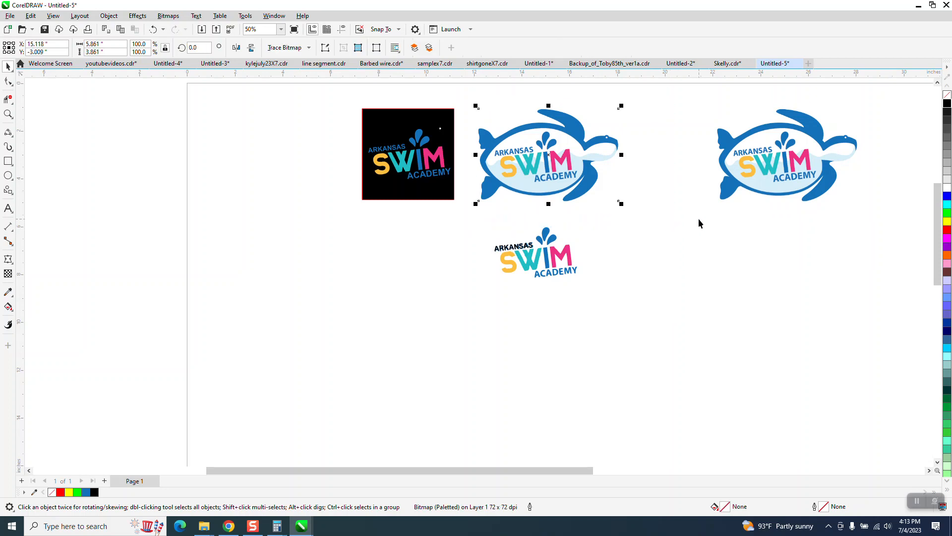
key(Right)
key(Down)
key(Down)
key(Right)
key(Right)
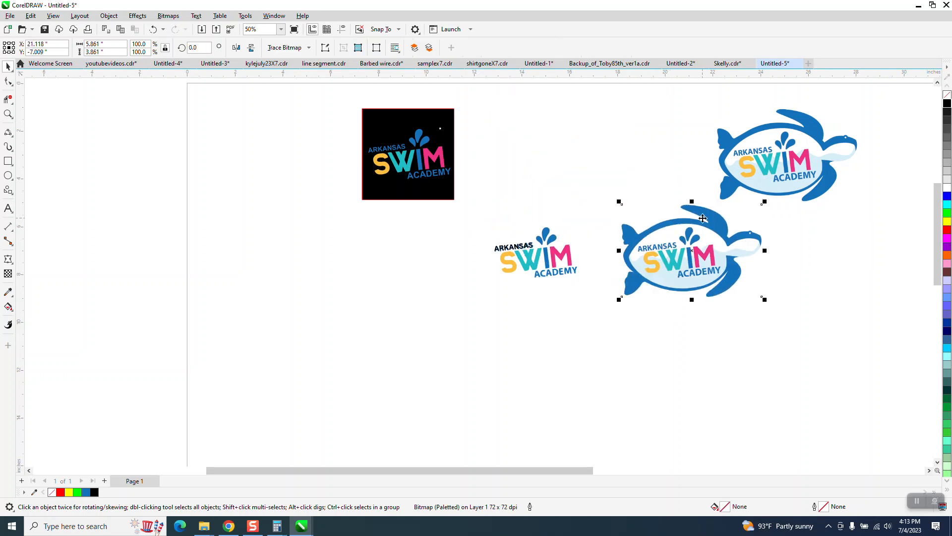
Move the black ARKANSAS text 4 inches straight up, clear of the traced lettering
click(520, 249)
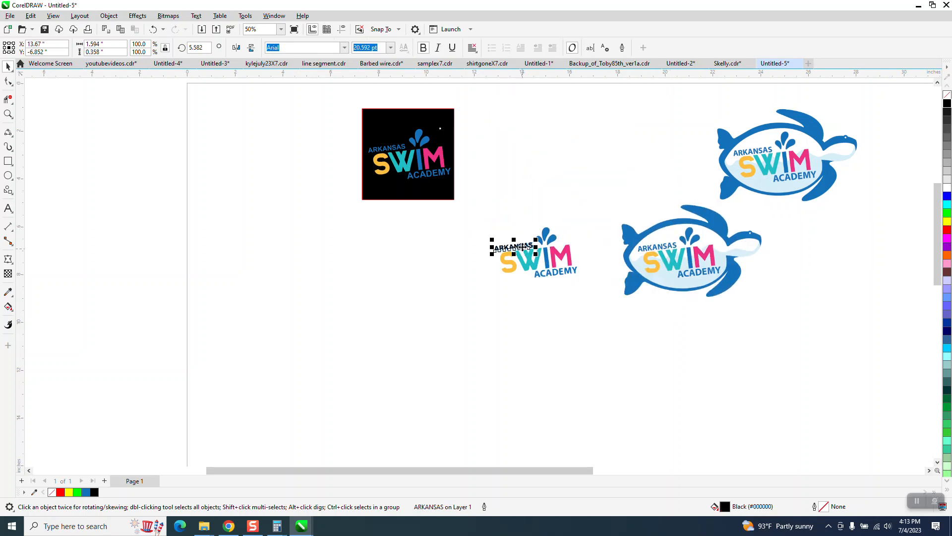
key(Up)
key(Up)
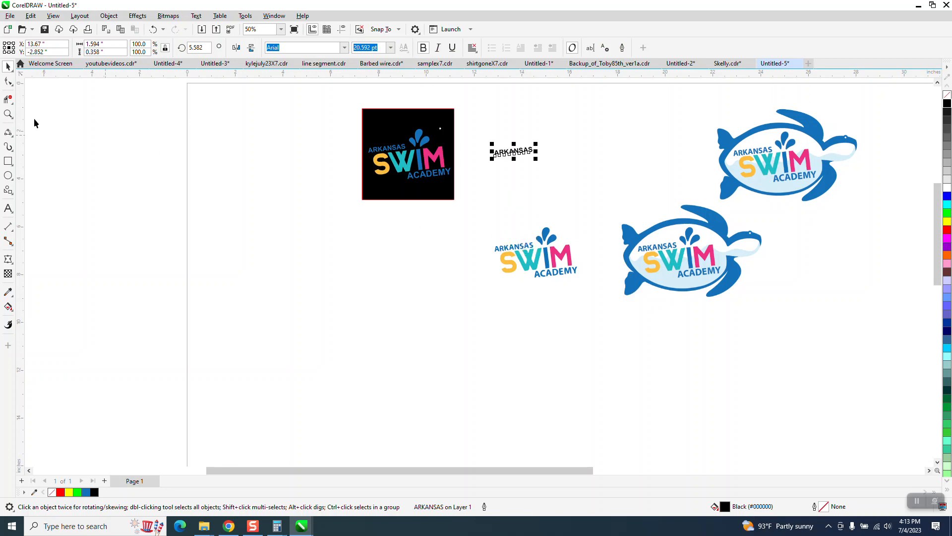
Try to recolour the ARKANSAS text with a colour sampled at the traced ARKANSAS word
click(8, 114)
drag(461, 121, 624, 337)
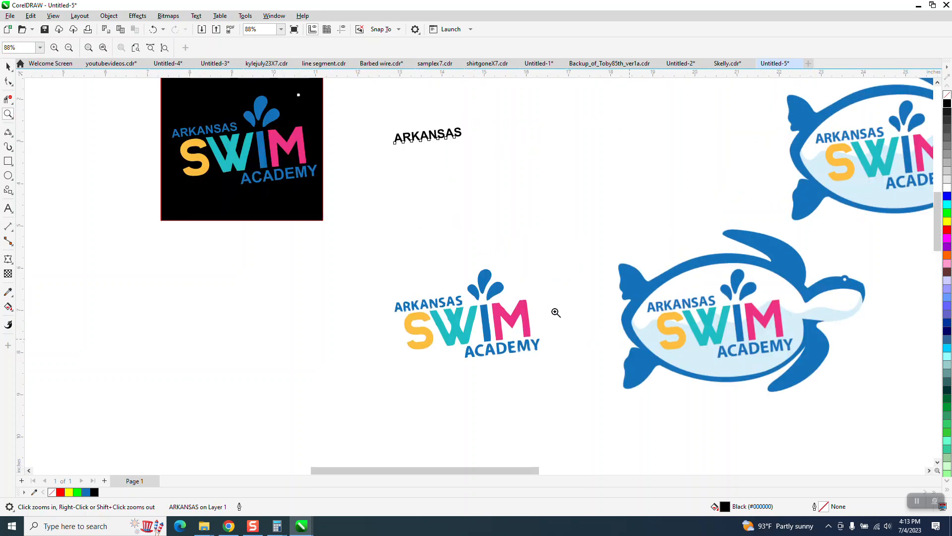
click(8, 66)
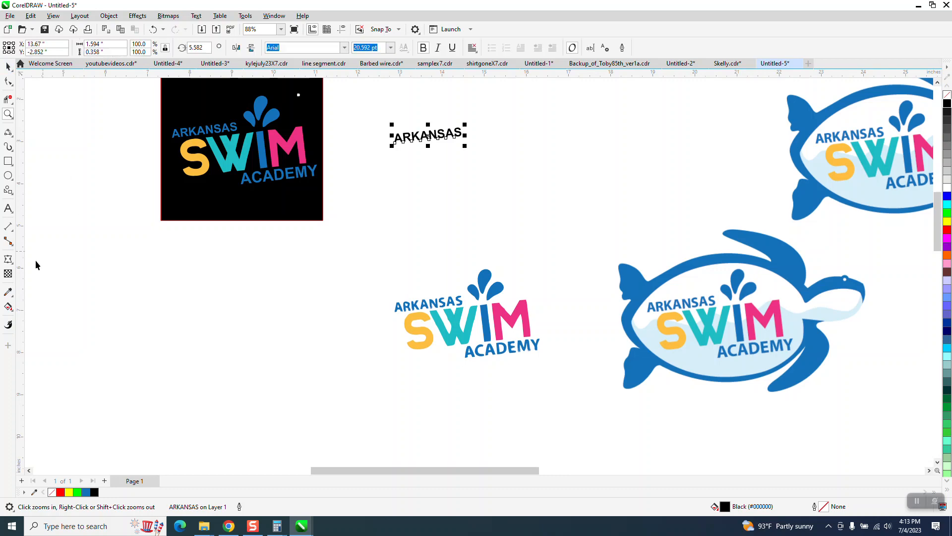
key(space)
click(13, 297)
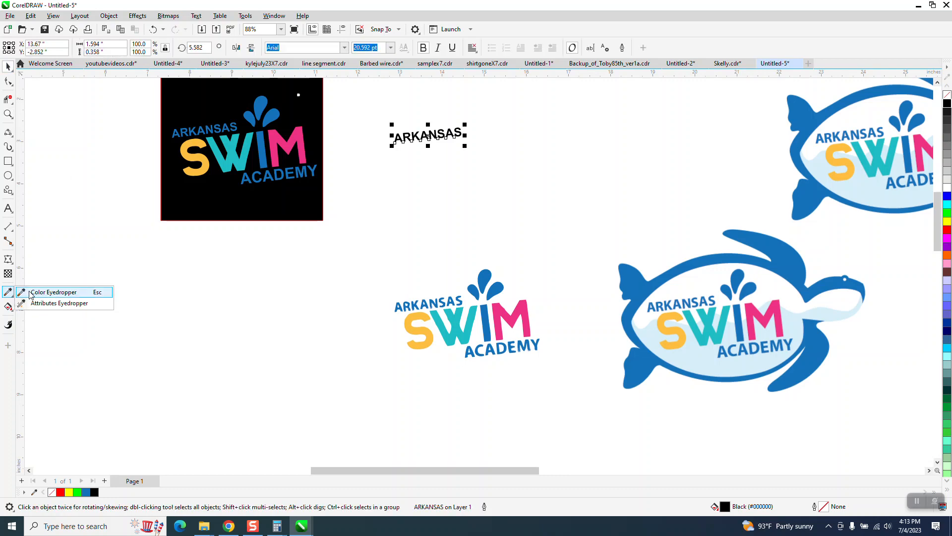
click(39, 292)
click(402, 300)
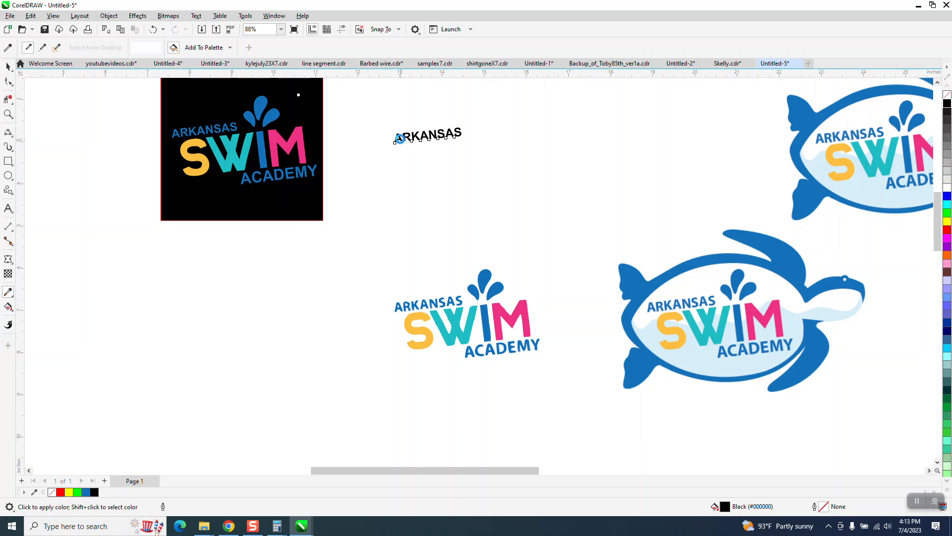
click(399, 139)
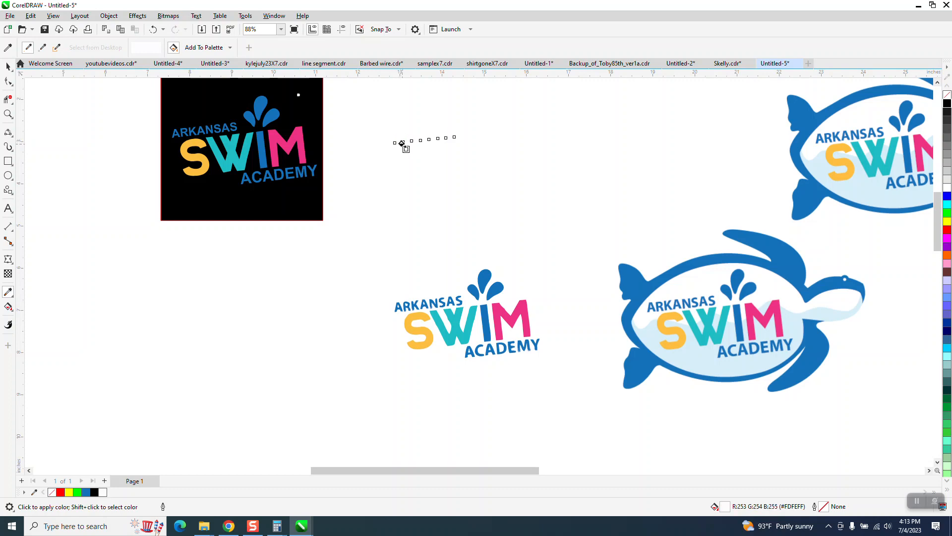
click(153, 29)
Fill the black ARKANSAS text with the blue #1471BA sampled from the traced ARKANSAS word
click(8, 114)
click(385, 226)
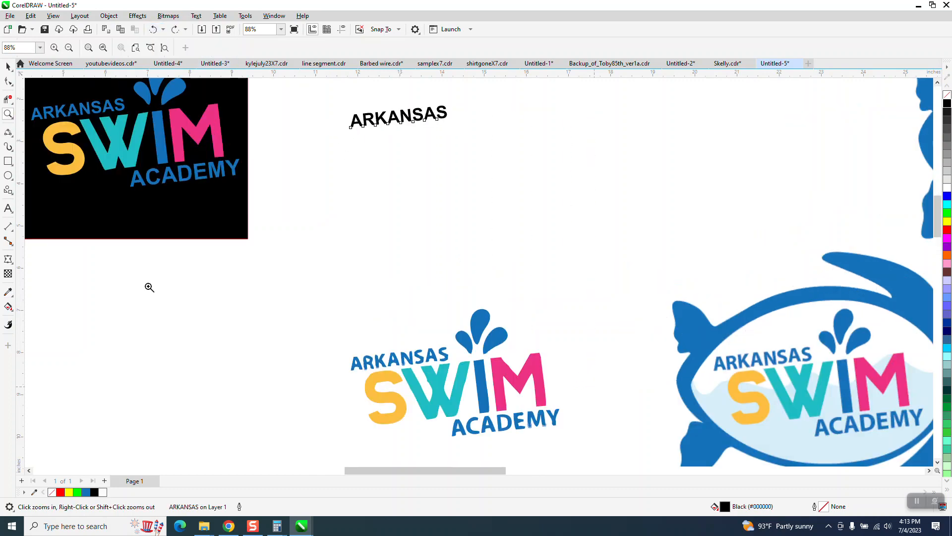
click(7, 292)
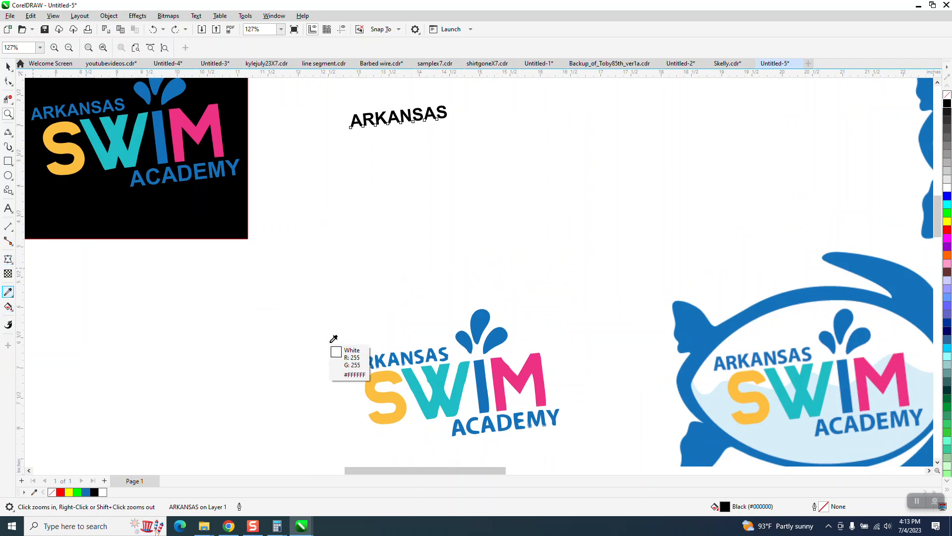
click(359, 359)
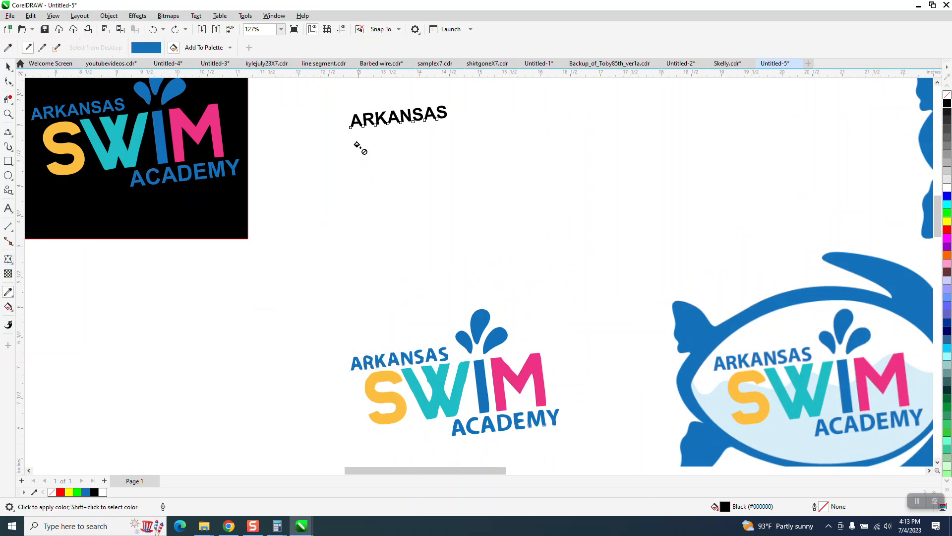
click(358, 122)
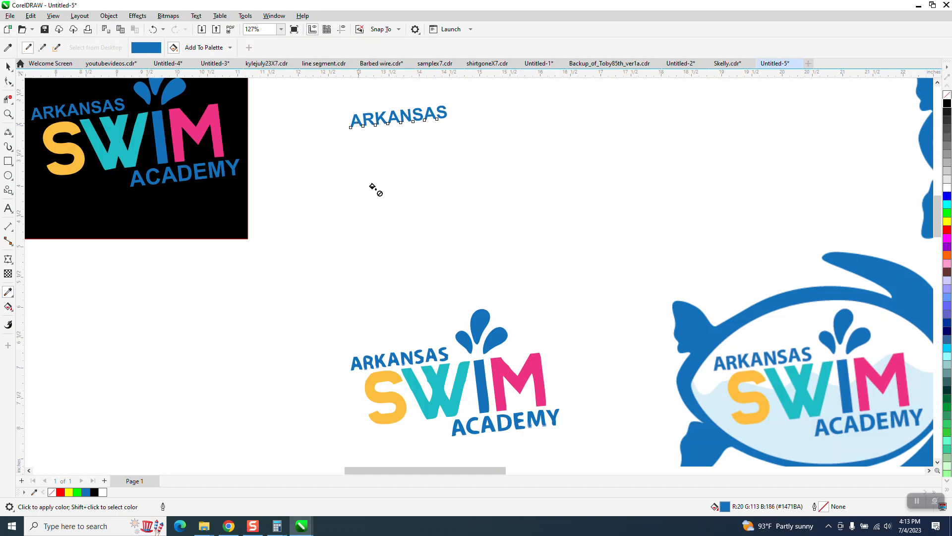
Copy the blue ARKANSAS text to just below the traced word ACADEMY and change the copy's wording to ACADEMY
click(7, 64)
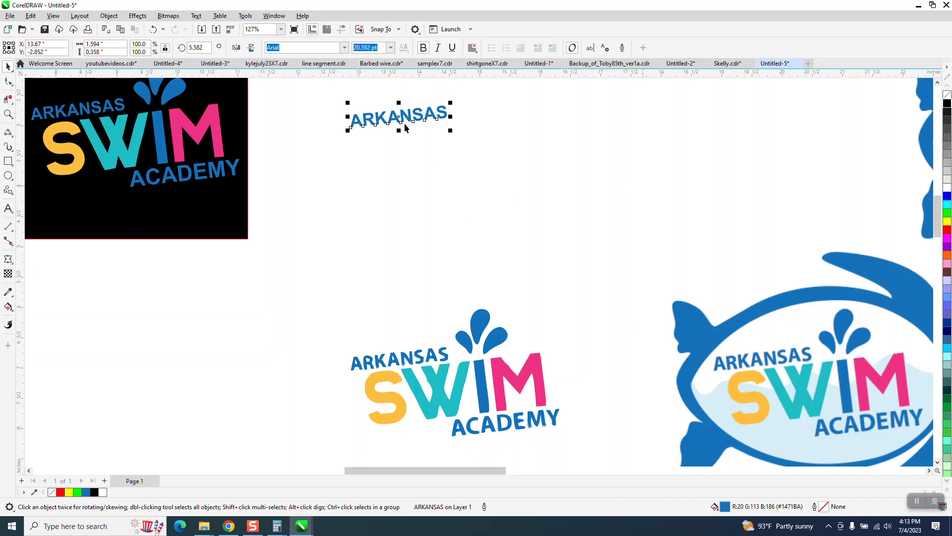
drag(405, 127, 513, 442)
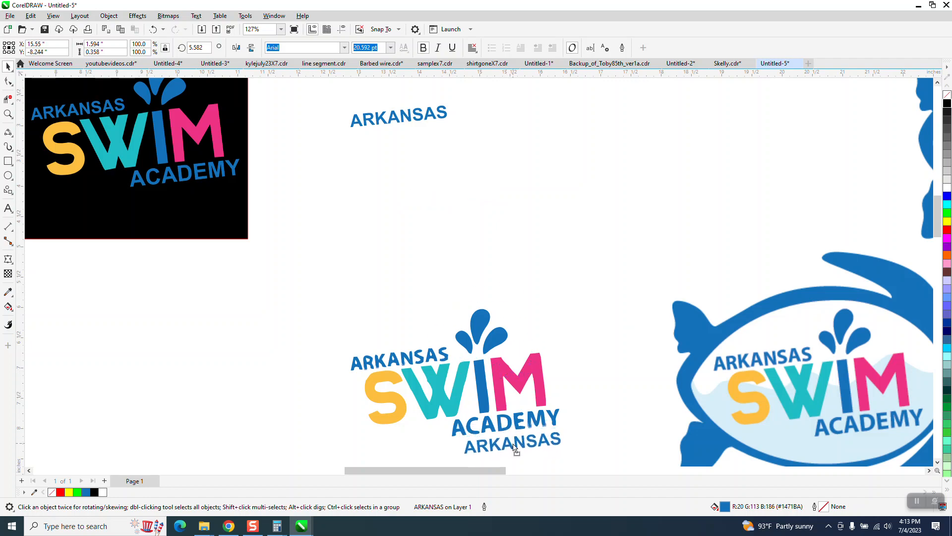
click(8, 115)
drag(430, 391, 605, 471)
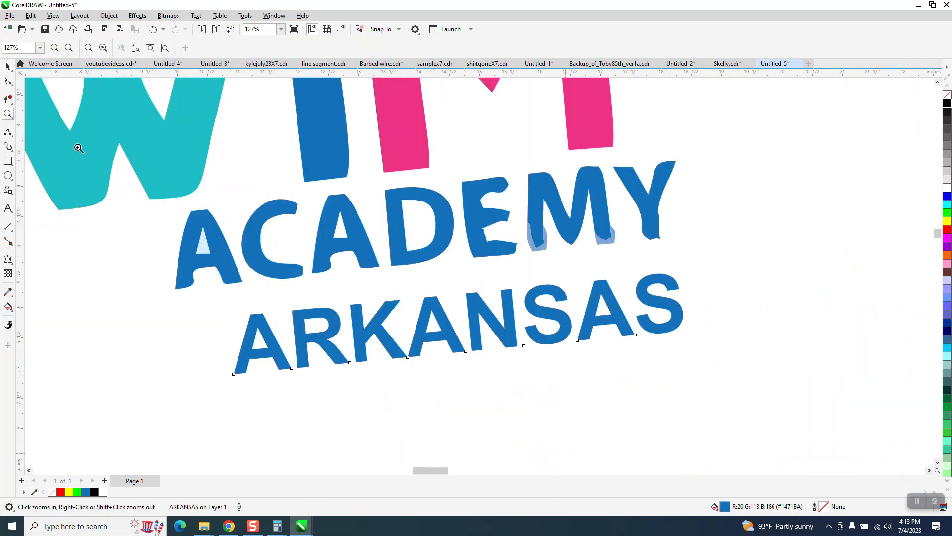
click(8, 66)
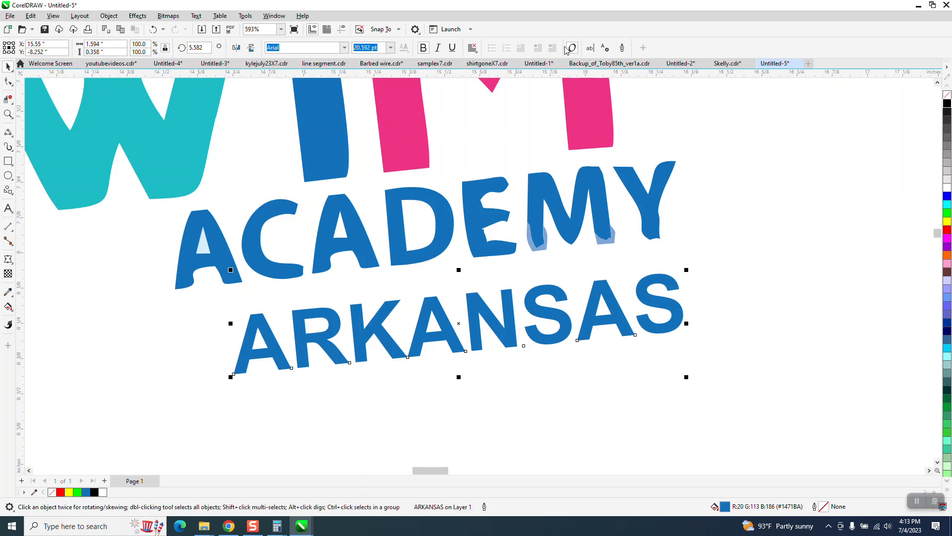
click(591, 48)
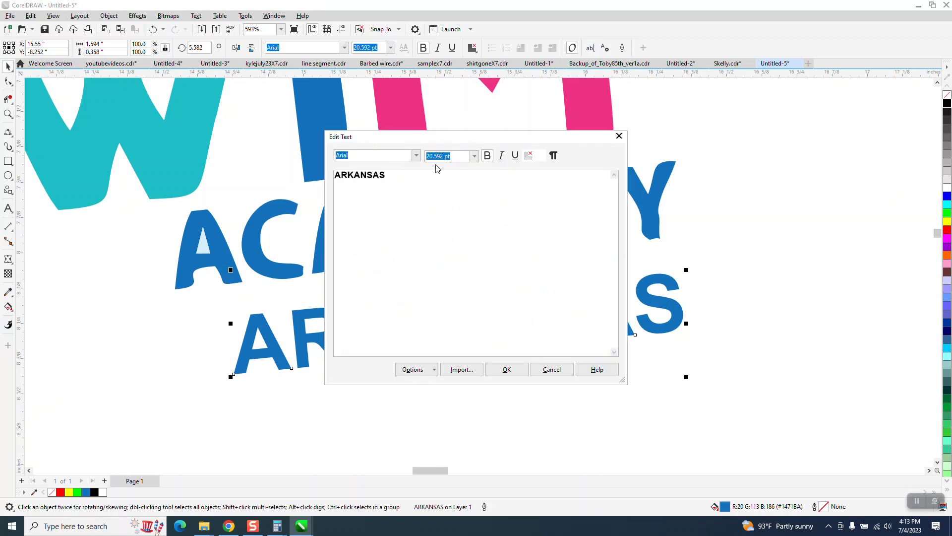
click(403, 181)
key(ctrl+a)
drag(471, 141, 694, 273)
key(Delete)
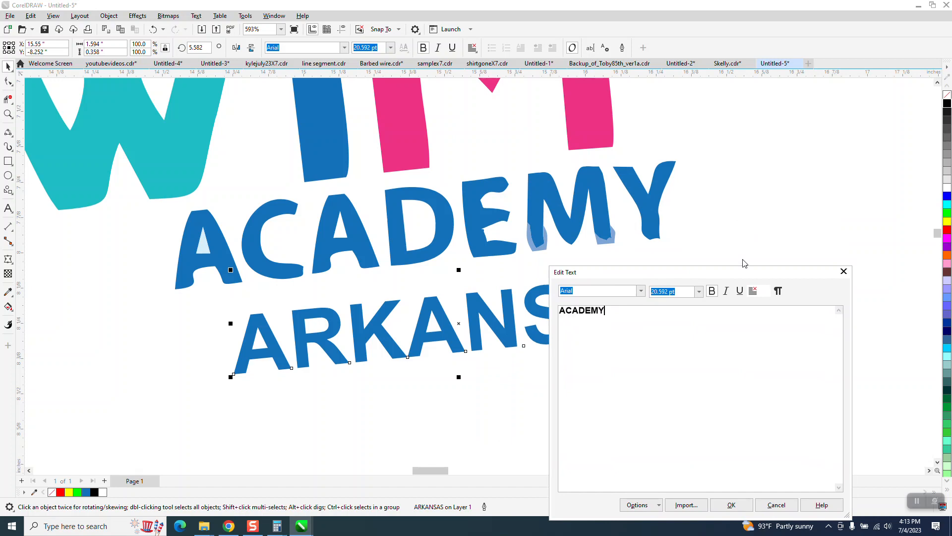
click(731, 505)
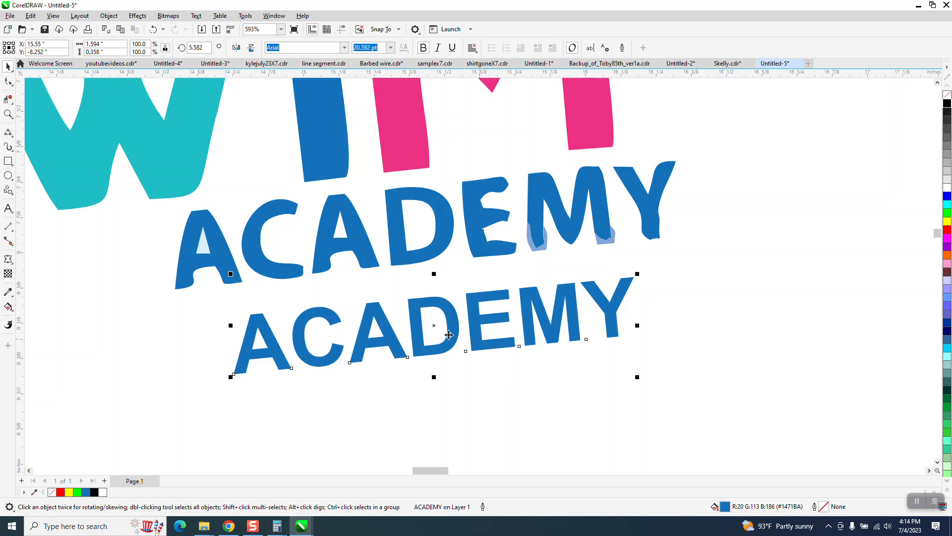
Place the new ACADEMY text over the traced word and enlarge it to about 25.7 pt to match
drag(449, 335, 378, 226)
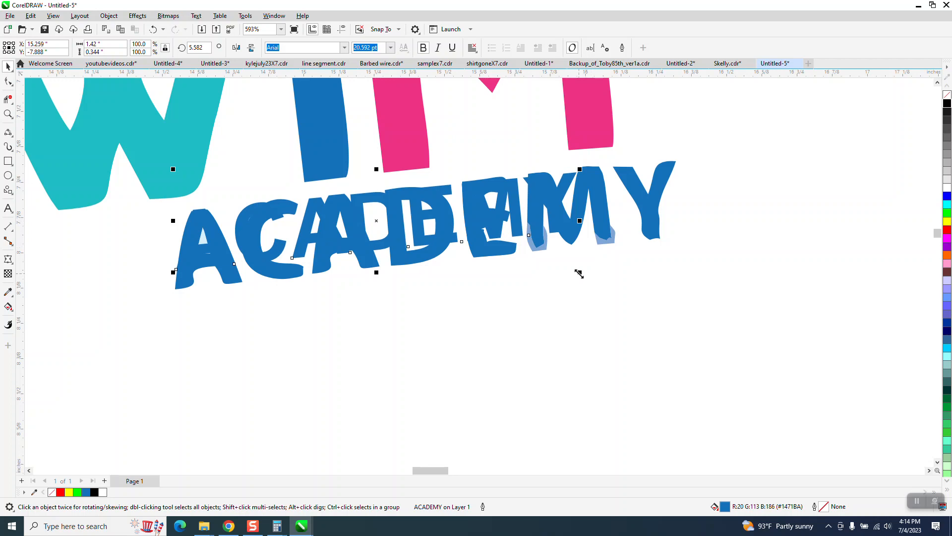
drag(583, 276, 766, 299)
click(569, 311)
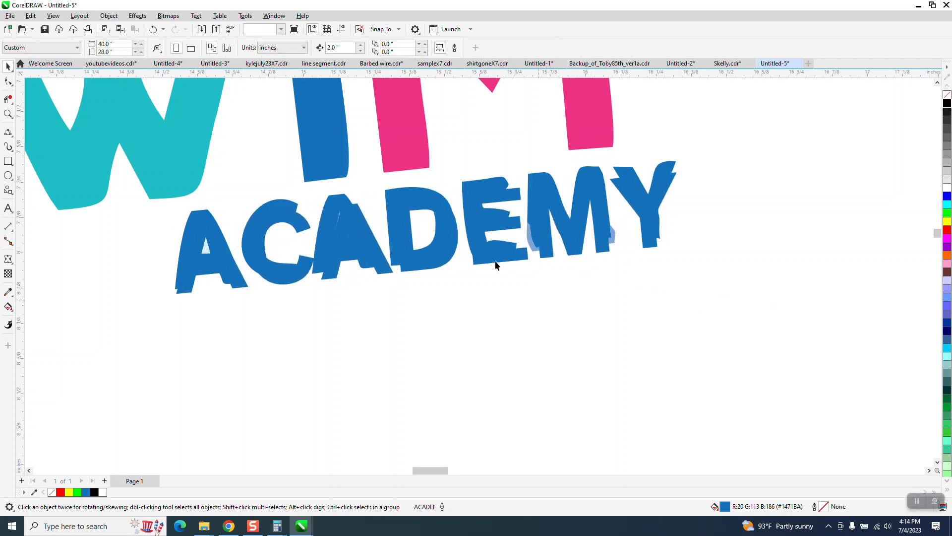
drag(449, 218, 447, 214)
Move the new ACADEMY text 4 inches straight up, off the traced lettering
scroll(478, 389, down, 5)
scroll(699, 329, down, 5)
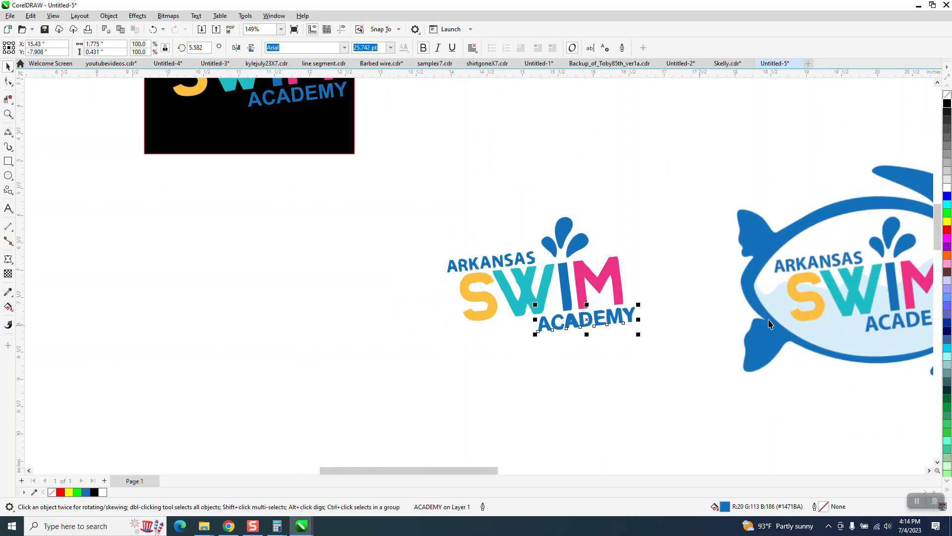
key(ctrl+d)
key(shift+Up)
Delete the rough traced words ACADEMY and ARKANSAS around the traced SWIM letters
scroll(647, 391, down, 1)
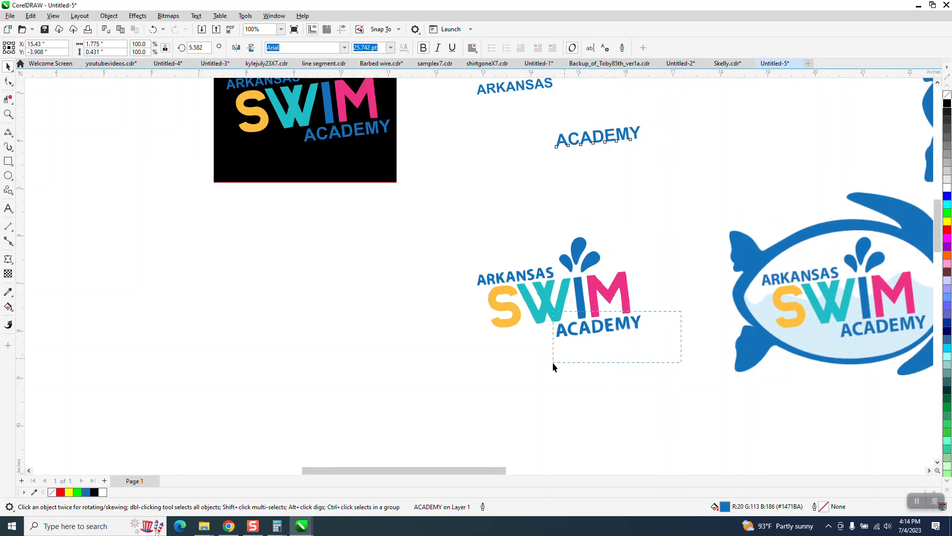
drag(553, 362, 552, 362)
key(Delete)
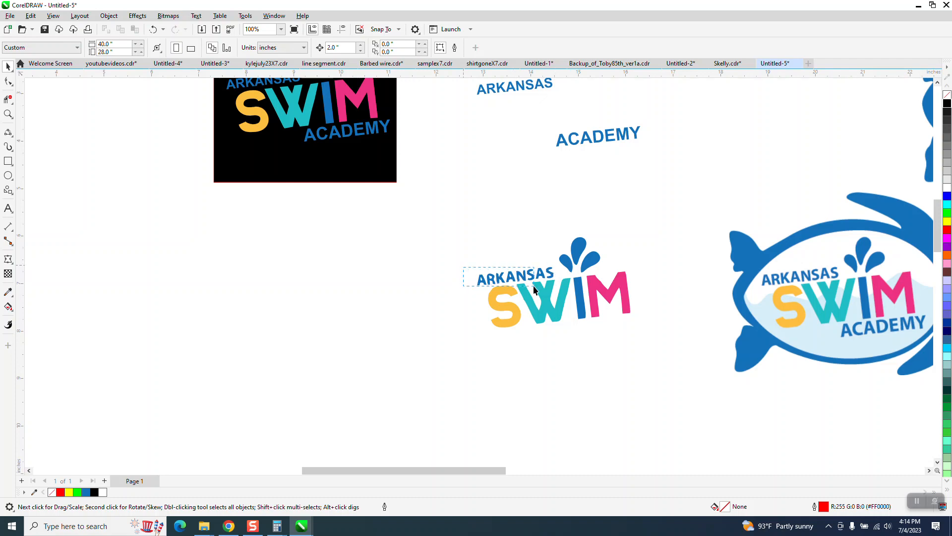
drag(567, 287, 567, 287)
key(Delete)
Delete the three blue splash droplets above the traced SWIM letters
click(567, 264)
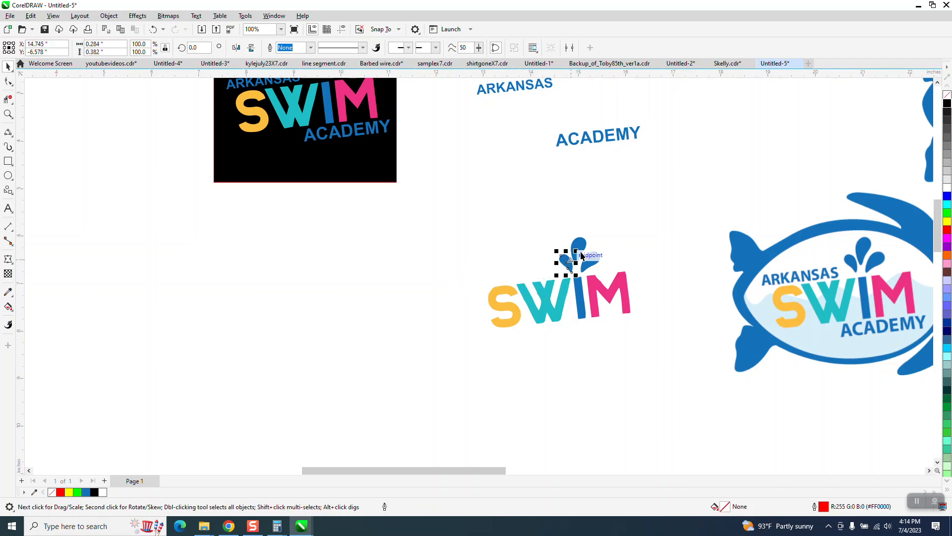
key(Delete)
click(580, 251)
key(Delete)
click(589, 259)
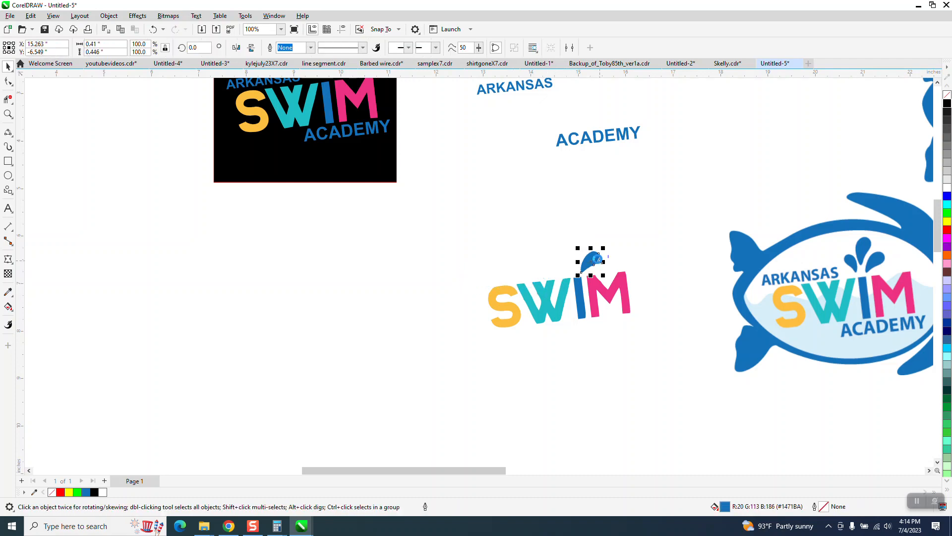
key(Delete)
Undo the deletion of the three splash droplets
scroll(552, 287, down, 5)
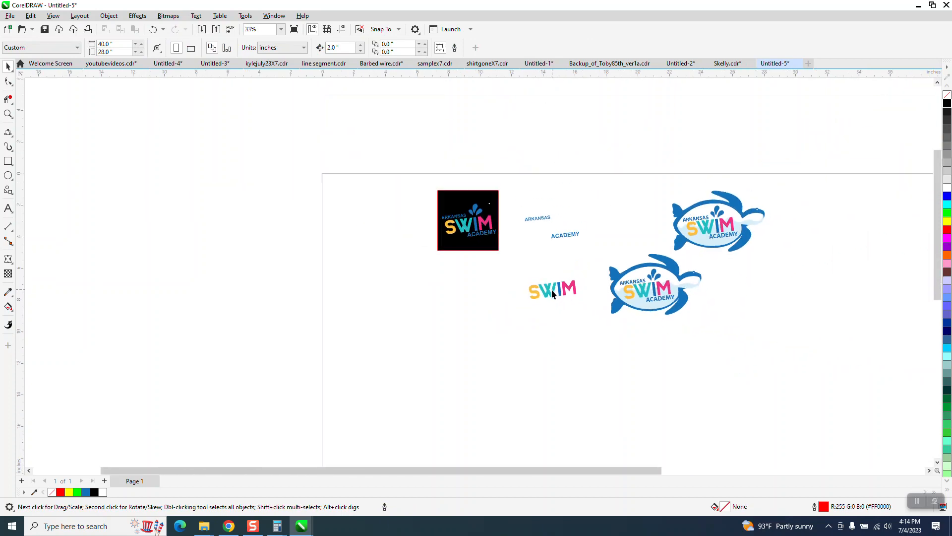
scroll(552, 290, down, 1)
scroll(523, 245, up, 5)
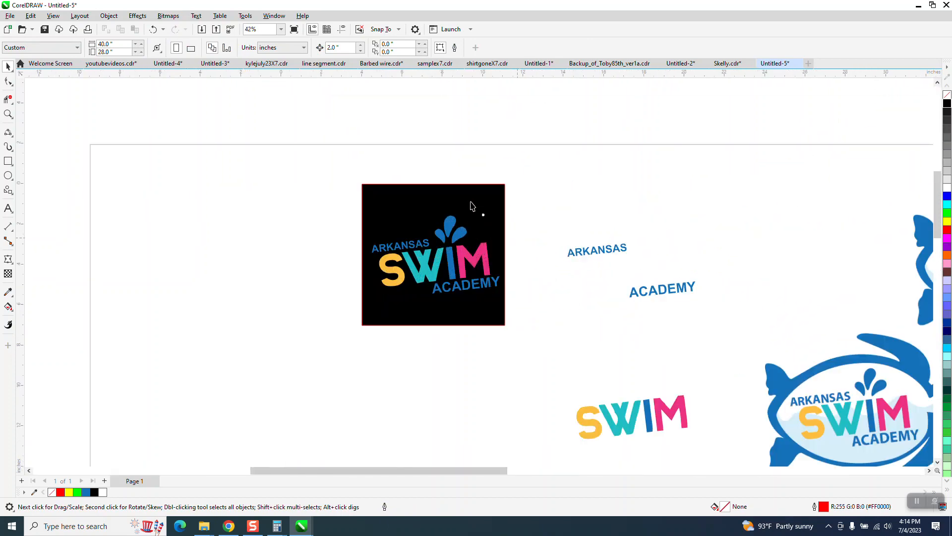
click(154, 29)
click(154, 30)
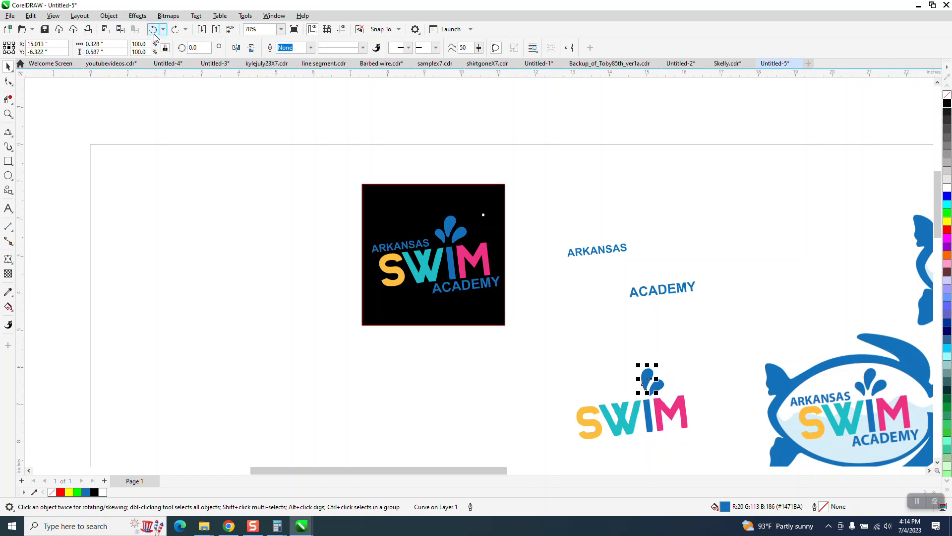
click(155, 30)
click(703, 363)
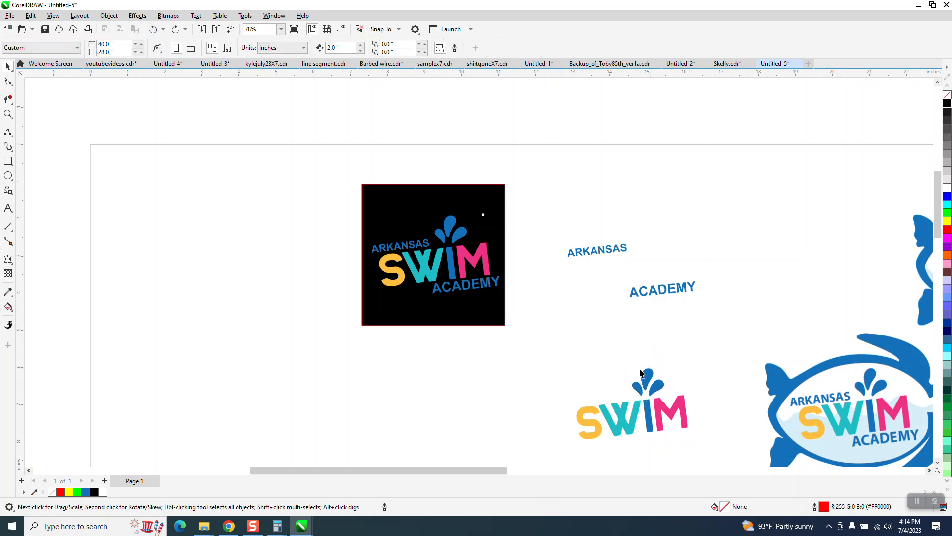
Move each of the three blue splash droplets 4 inches straight up, beside the new ARKANSAS and ACADEMY text
click(649, 376)
key(Up)
key(Up)
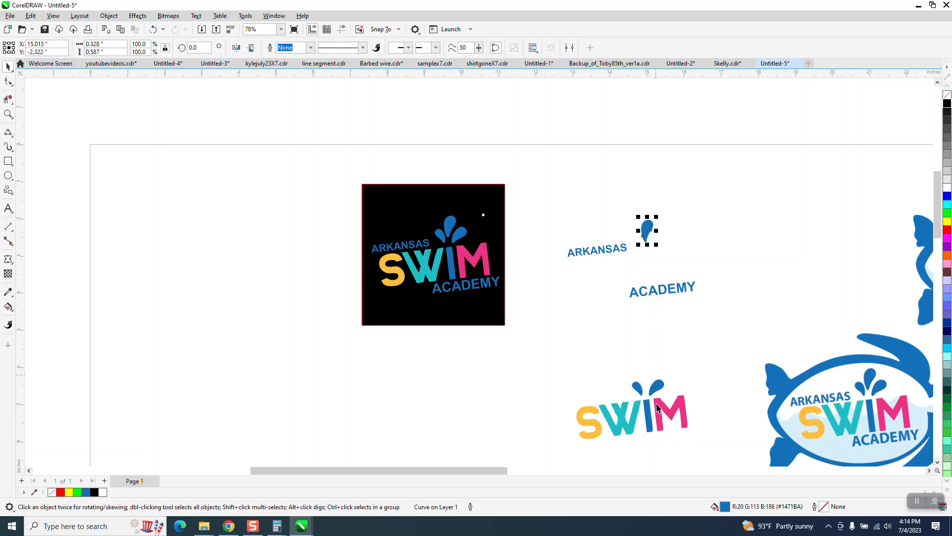
click(656, 387)
key(Up)
key(Up)
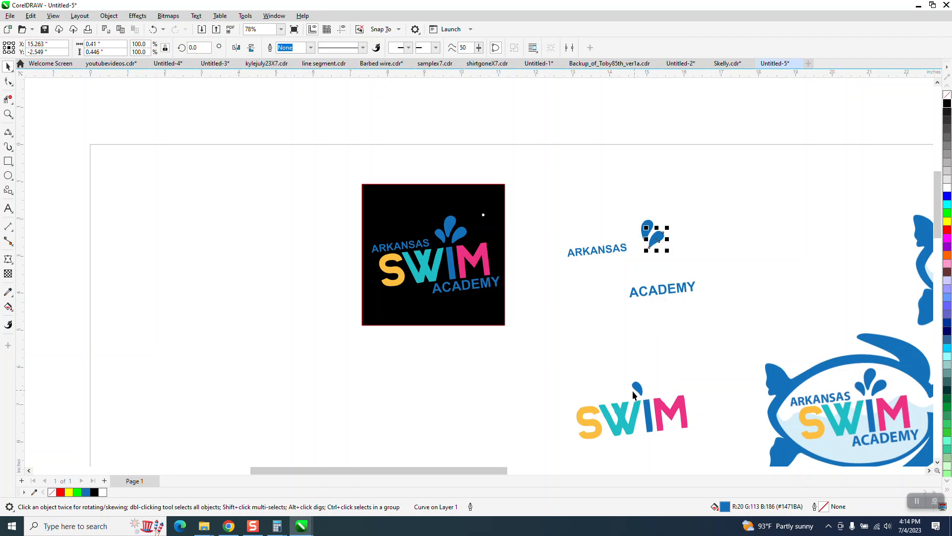
click(638, 388)
key(Up)
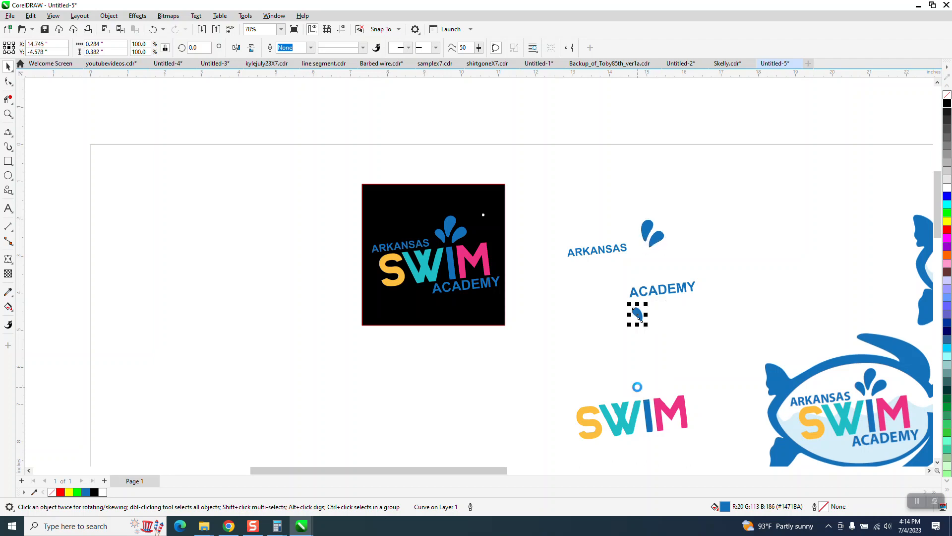
key(Up)
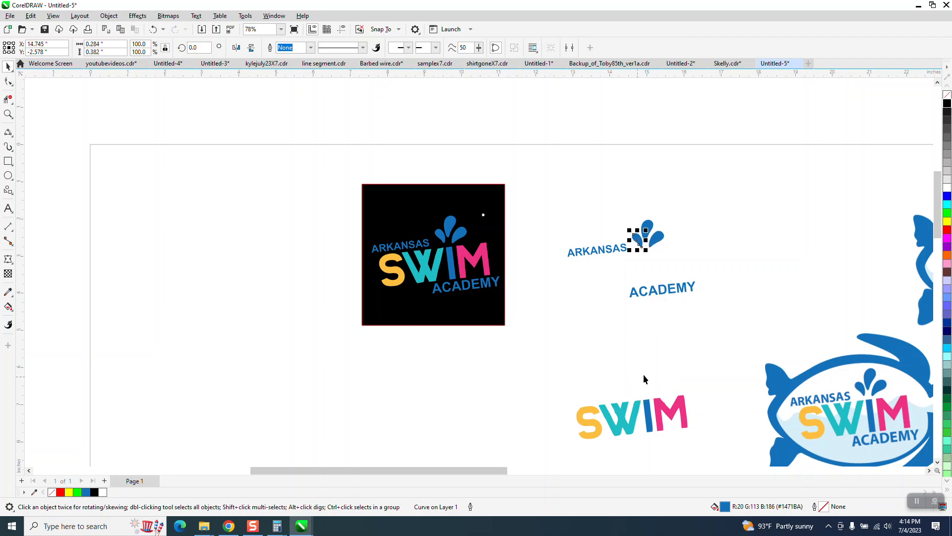
Examine the shapes of the traced SWIM letters up close and compare them with the original turtle logo
click(8, 114)
drag(540, 385, 727, 448)
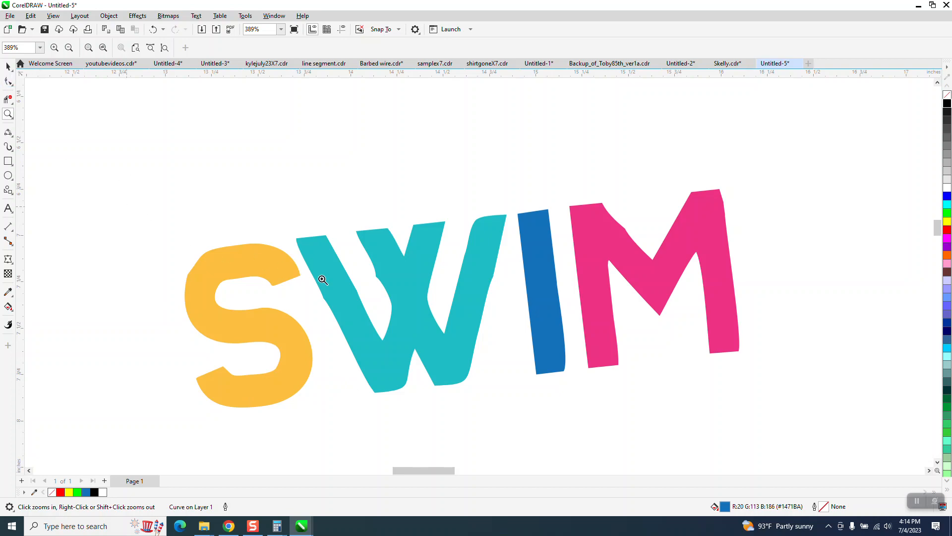
scroll(323, 279, down, 3)
drag(683, 240, 877, 311)
scroll(608, 189, down, 3)
scroll(862, 196, down, 2)
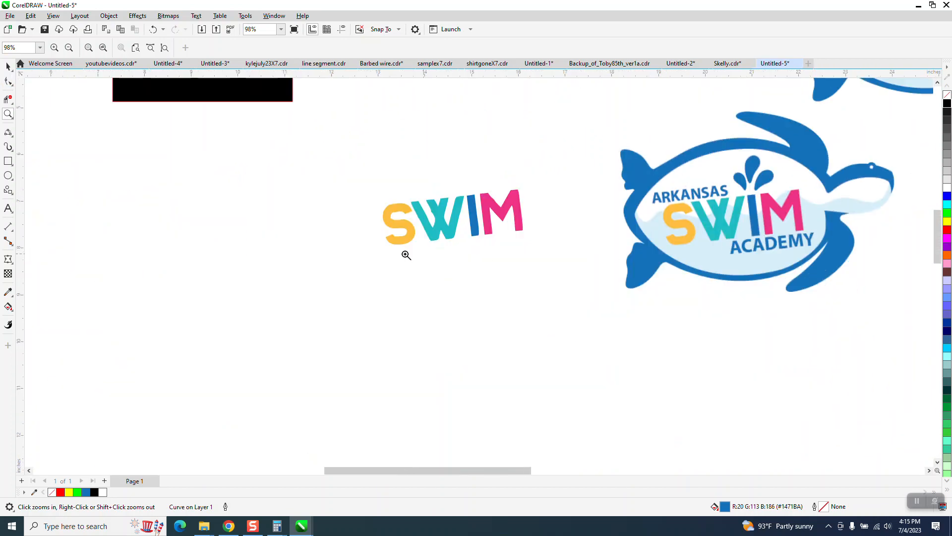
Delete the stray nodes along the outer edges, left leg and inner diagonal of the traced pink M
drag(624, 263, 624, 263)
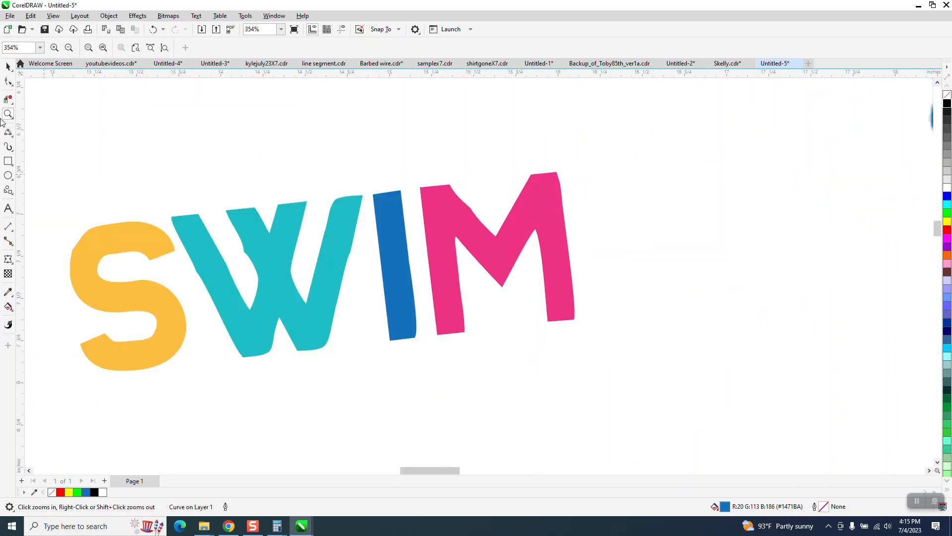
key(space)
click(489, 261)
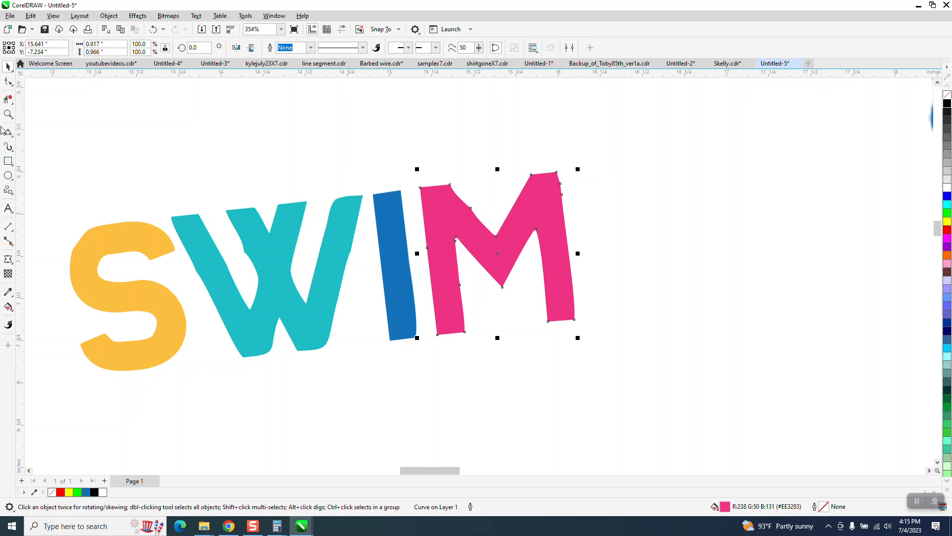
click(8, 114)
drag(383, 148, 653, 379)
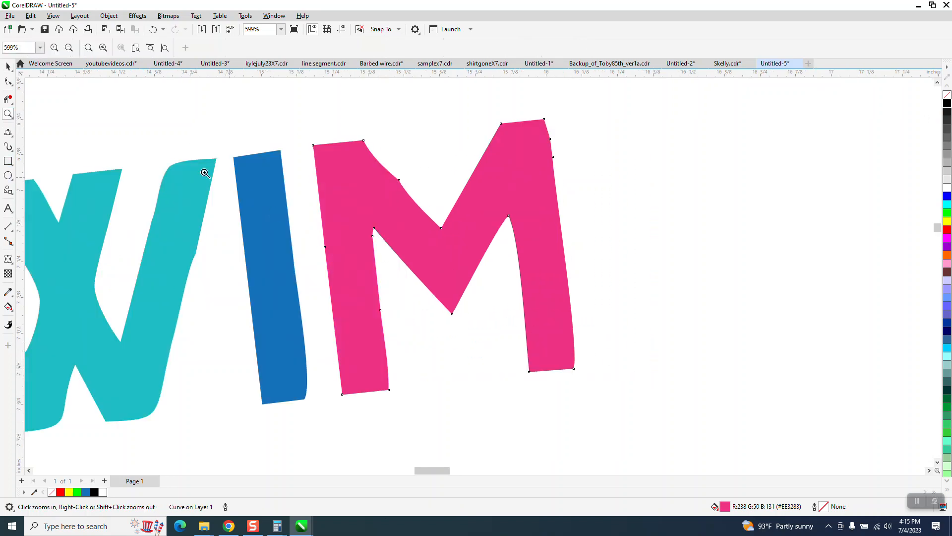
click(8, 81)
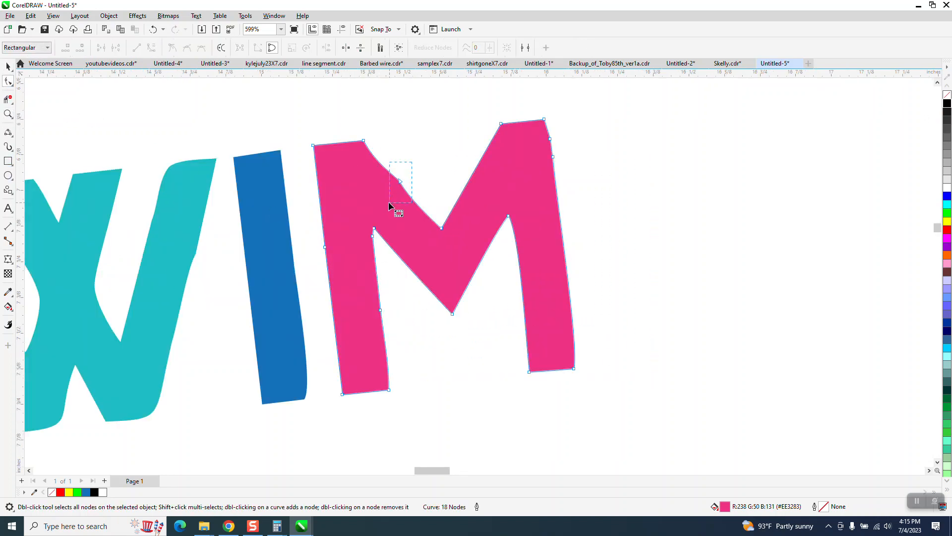
drag(388, 201, 389, 202)
key(XF86Calculator)
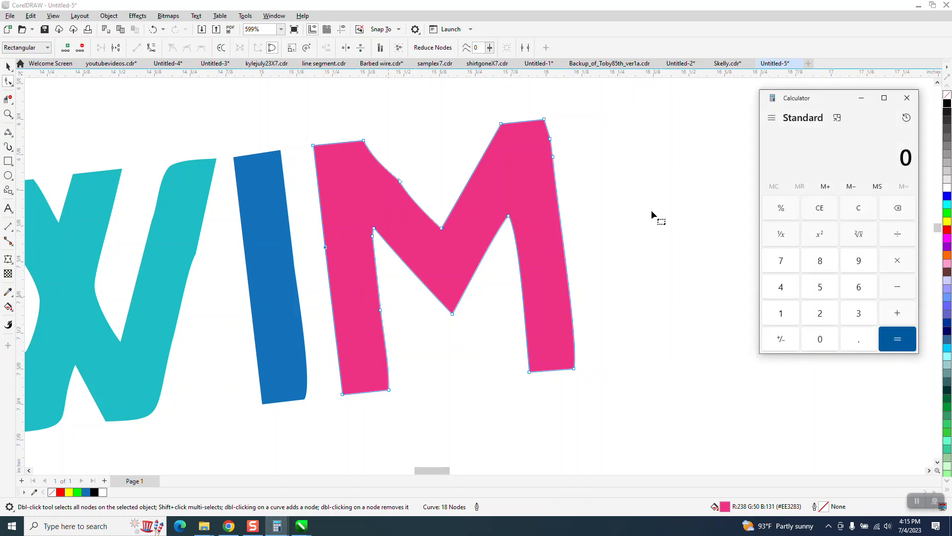
click(907, 98)
key(Delete)
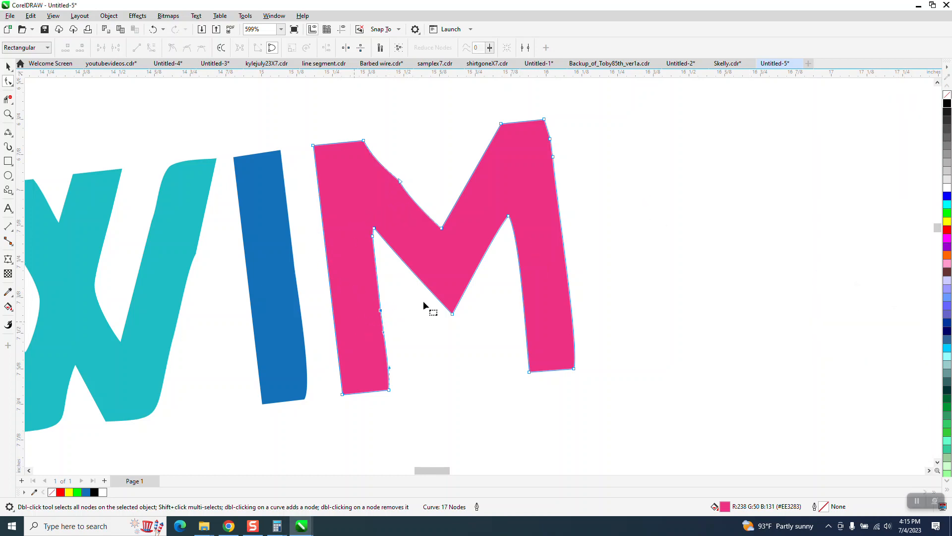
key(Delete)
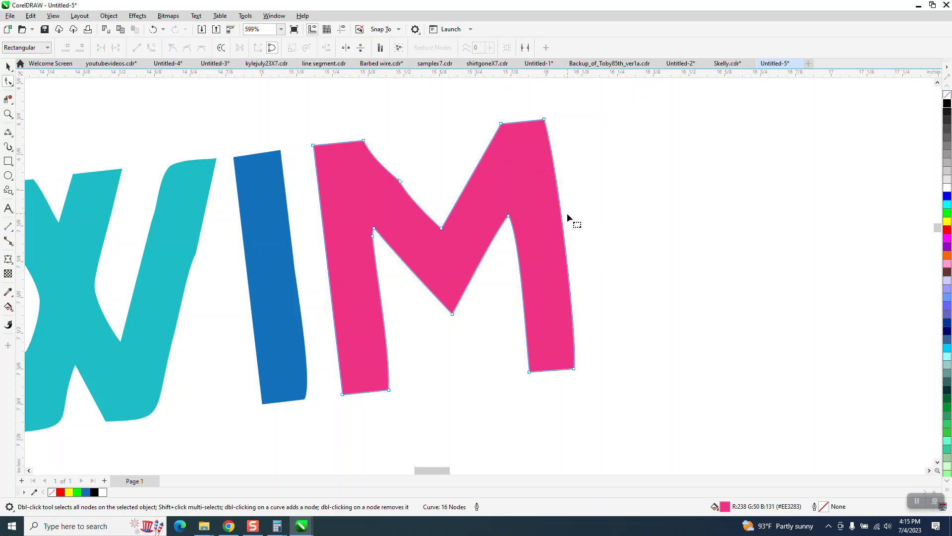
double_click(401, 181)
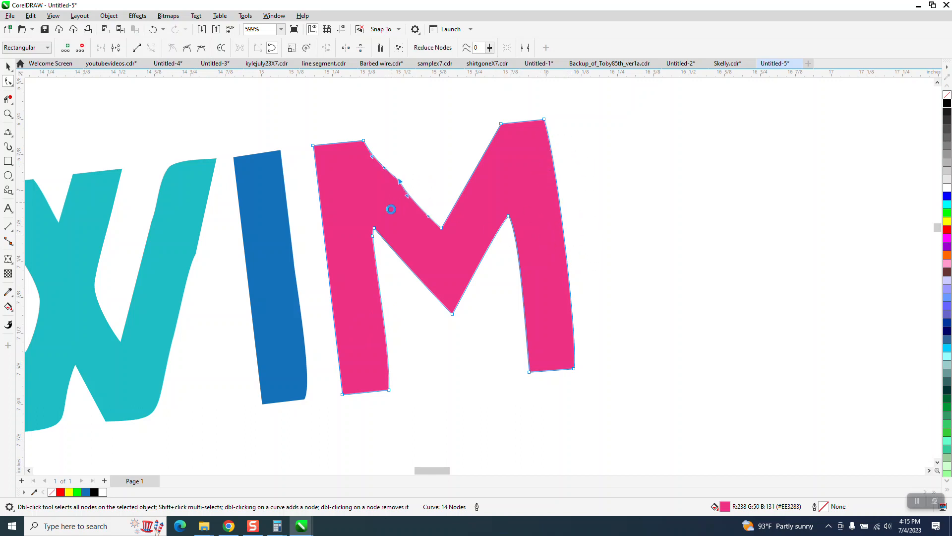
Convert all segments of the pink M to straight lines
drag(290, 123, 379, 248)
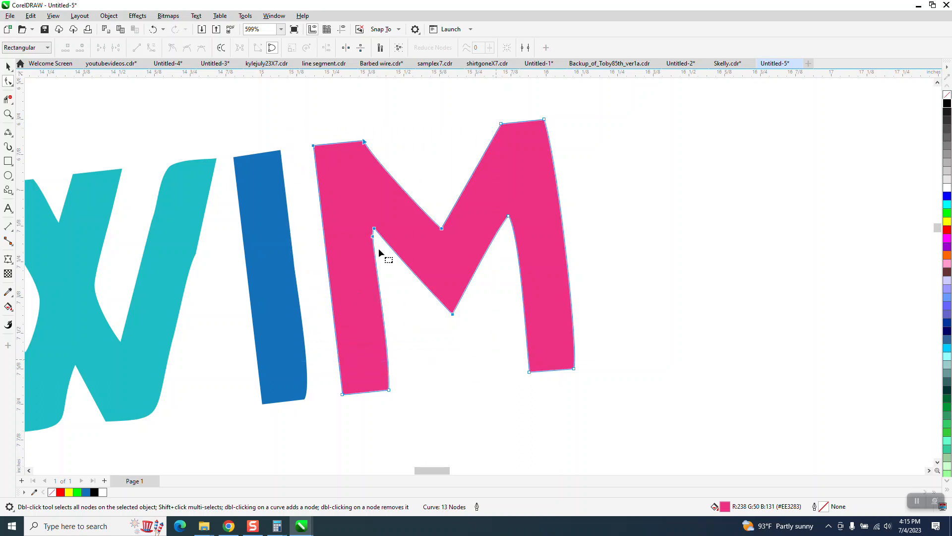
drag(292, 106, 591, 396)
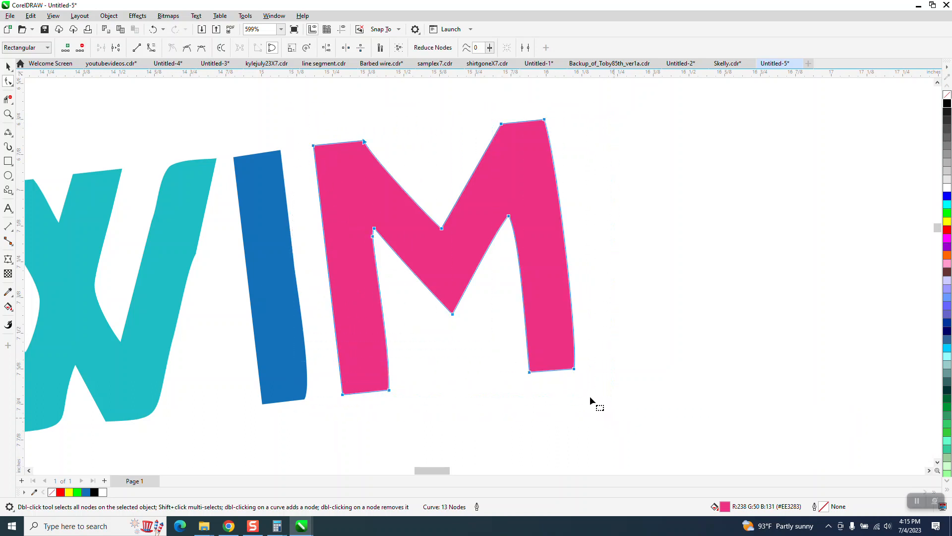
right_click(576, 368)
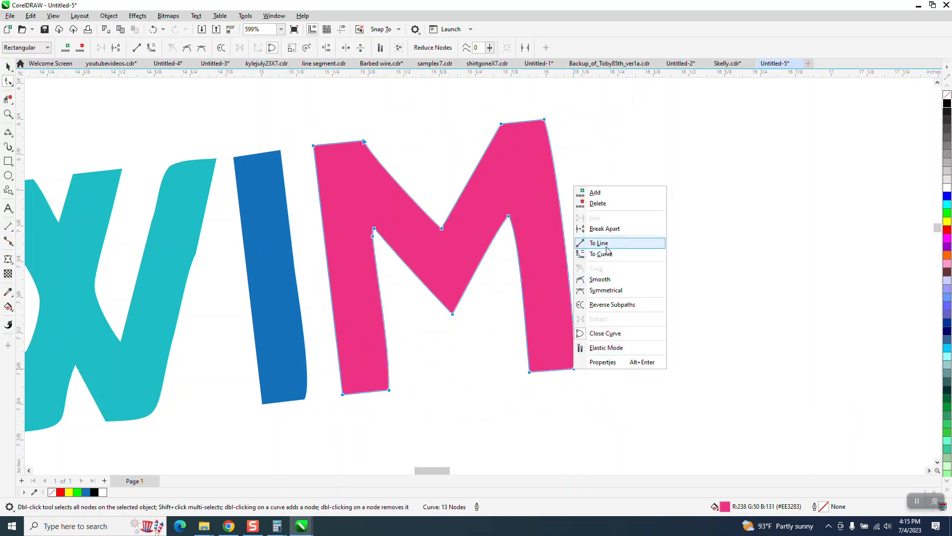
click(606, 249)
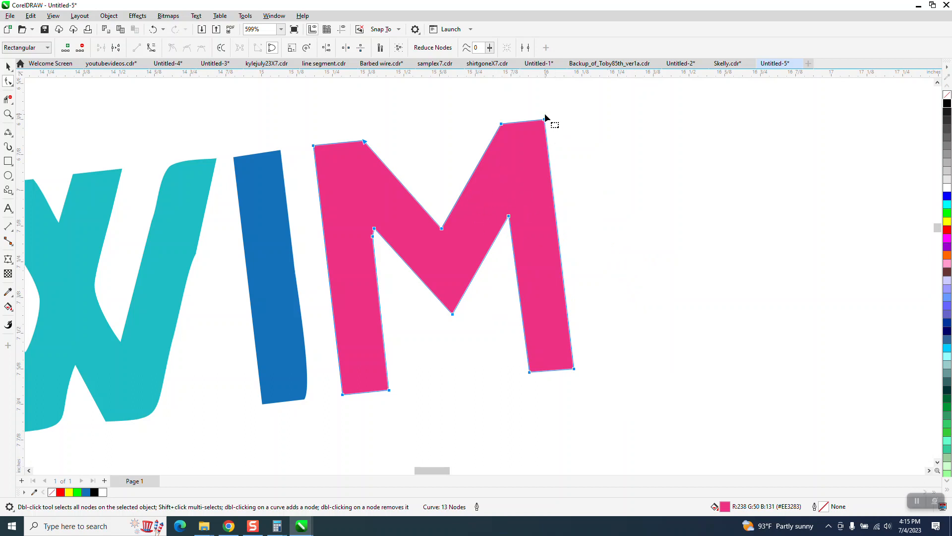
Convert all segments of the blue I to straight lines
scroll(695, 301, down, 2)
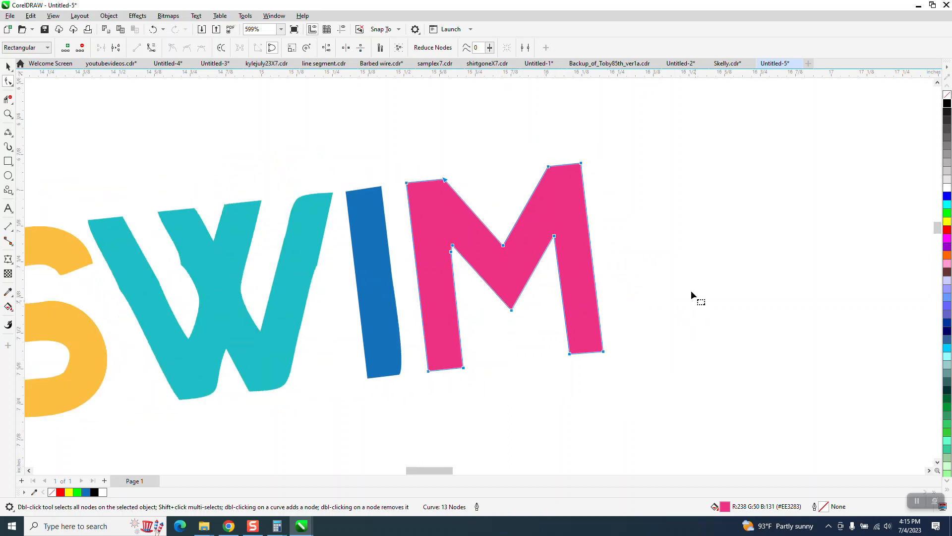
click(398, 311)
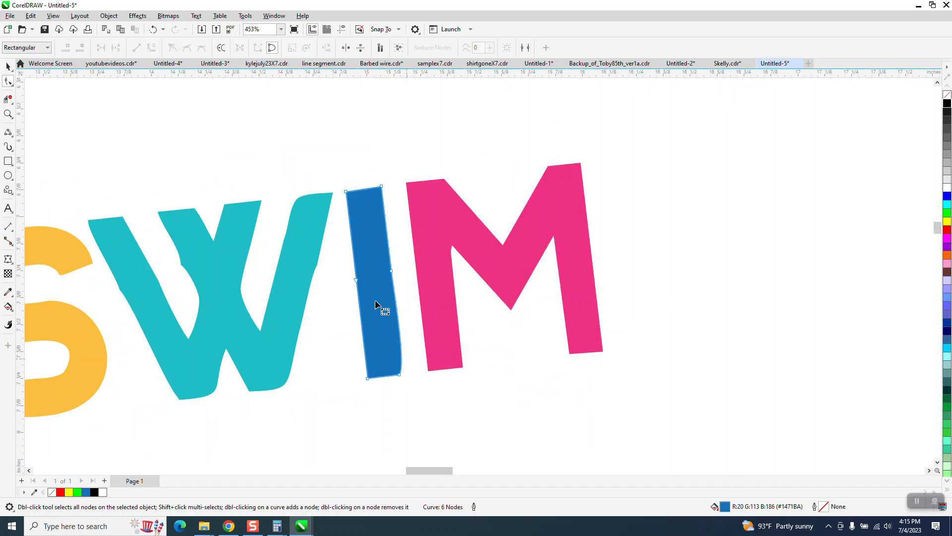
drag(332, 166, 410, 386)
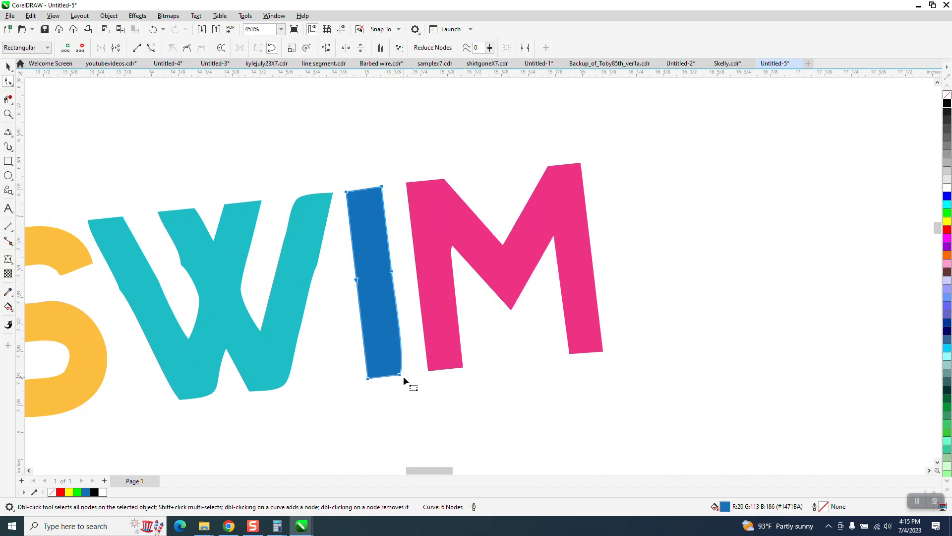
right_click(402, 376)
click(428, 261)
Pull the blue I's lower-right corner node slightly outward to even its width, and delete the stray nodes along its sides
click(8, 114)
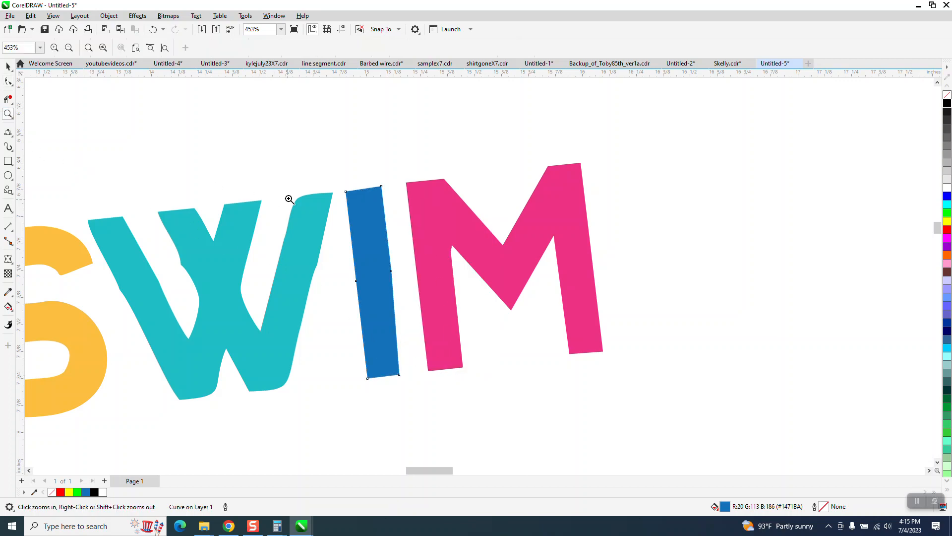
drag(304, 177, 489, 423)
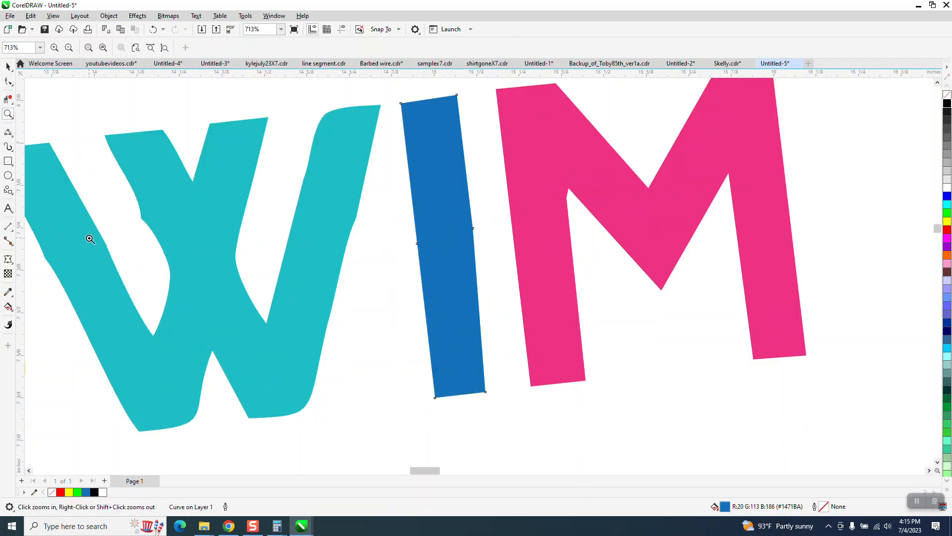
click(9, 82)
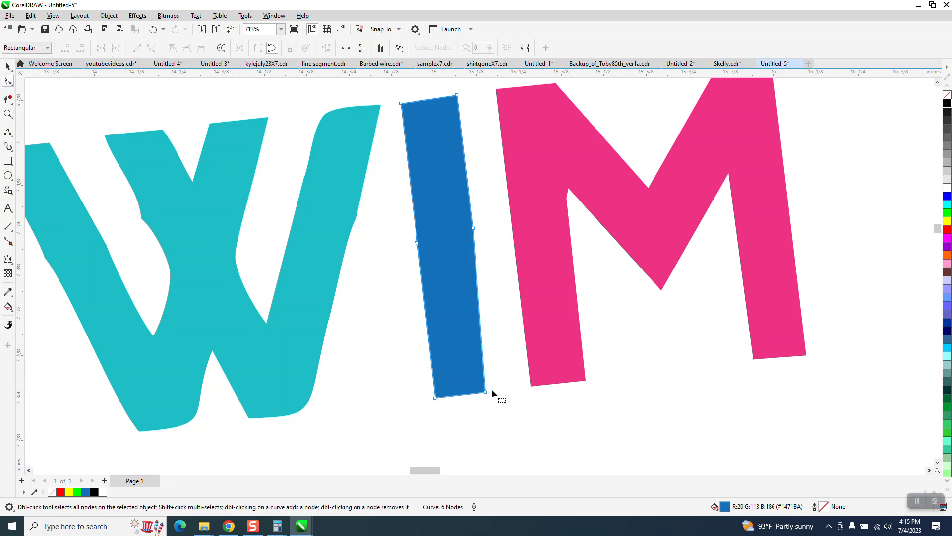
drag(485, 392, 498, 393)
scroll(456, 423, down, 1)
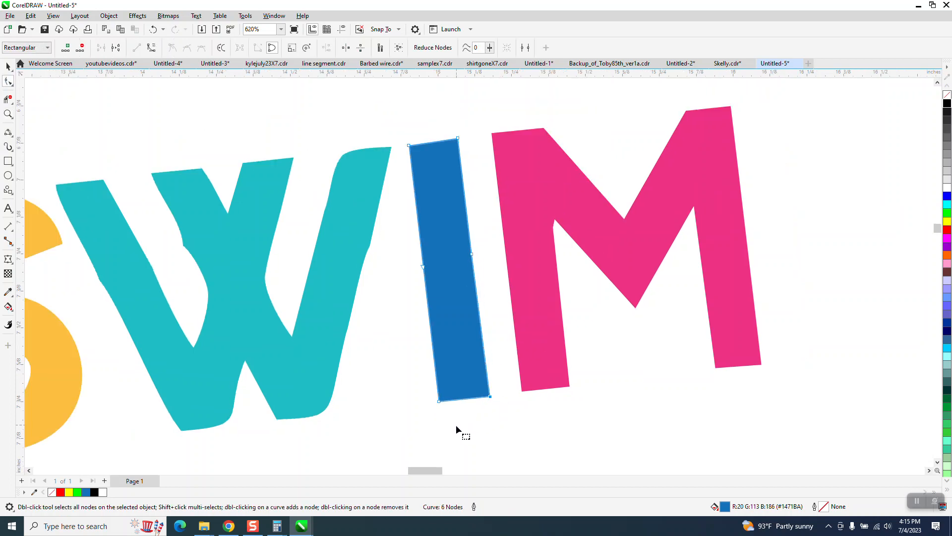
drag(376, 328, 346, 341)
key(Delete)
Delete the two stray nodes on either side of the teal W's left stroke
scroll(352, 342, down, 2)
click(350, 298)
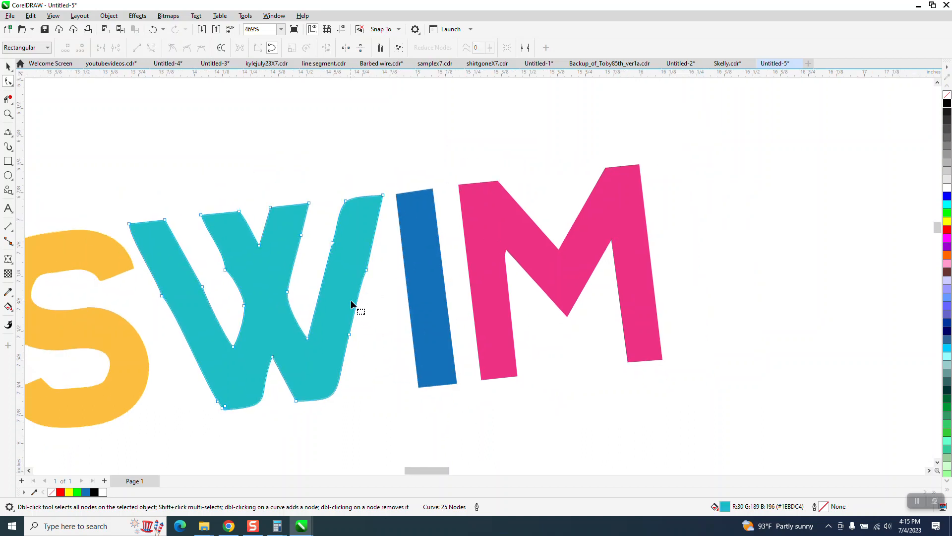
click(8, 114)
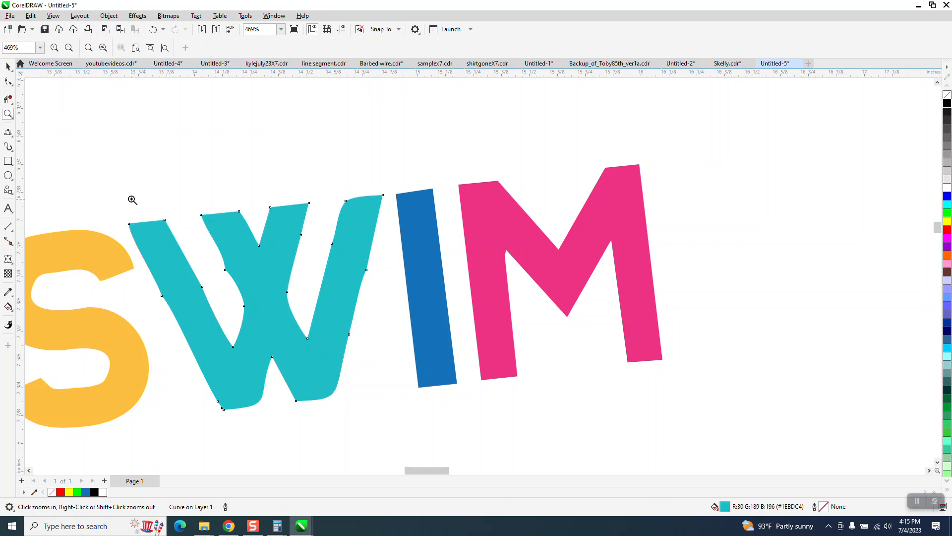
drag(448, 376, 448, 376)
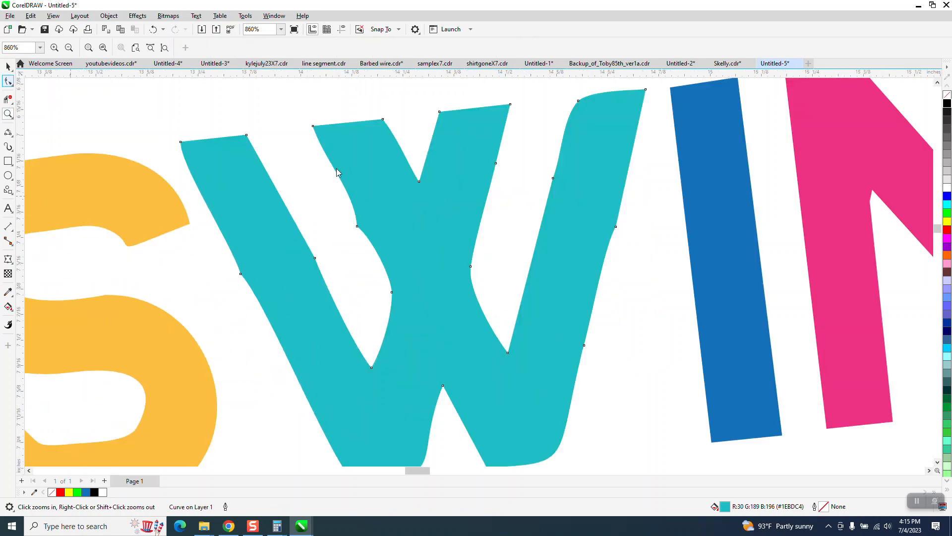
drag(344, 225, 213, 316)
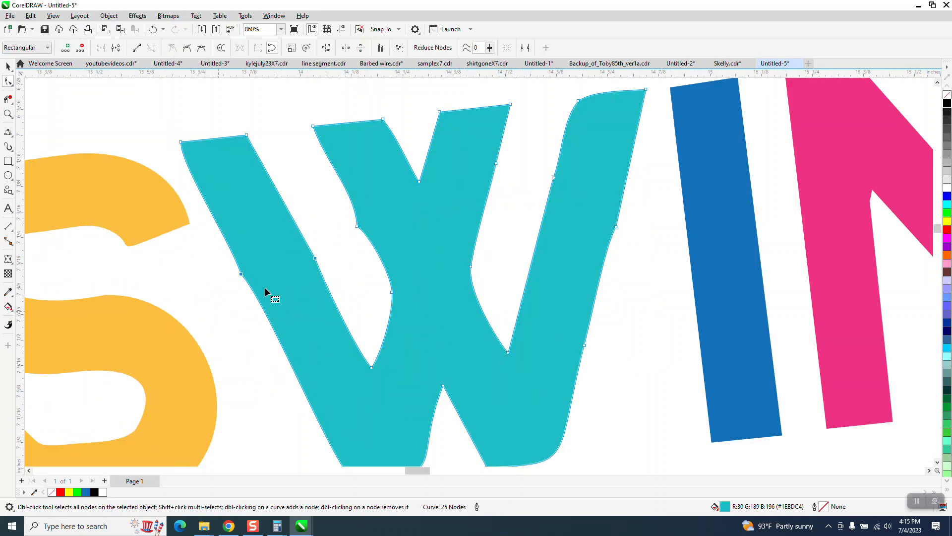
key(Delete)
Delete the stray nodes on the W's second stroke, outer right edge and lower-left corner
click(377, 261)
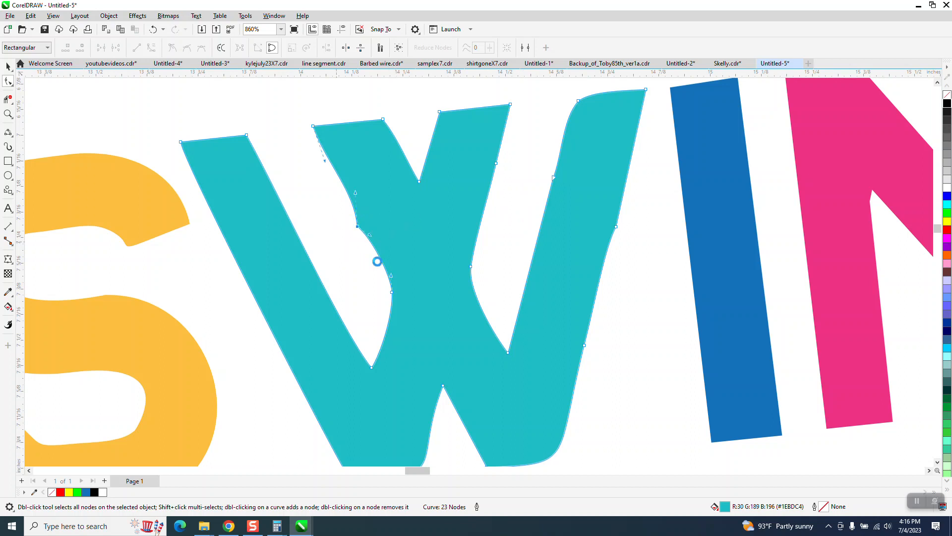
key(Delete)
click(617, 228)
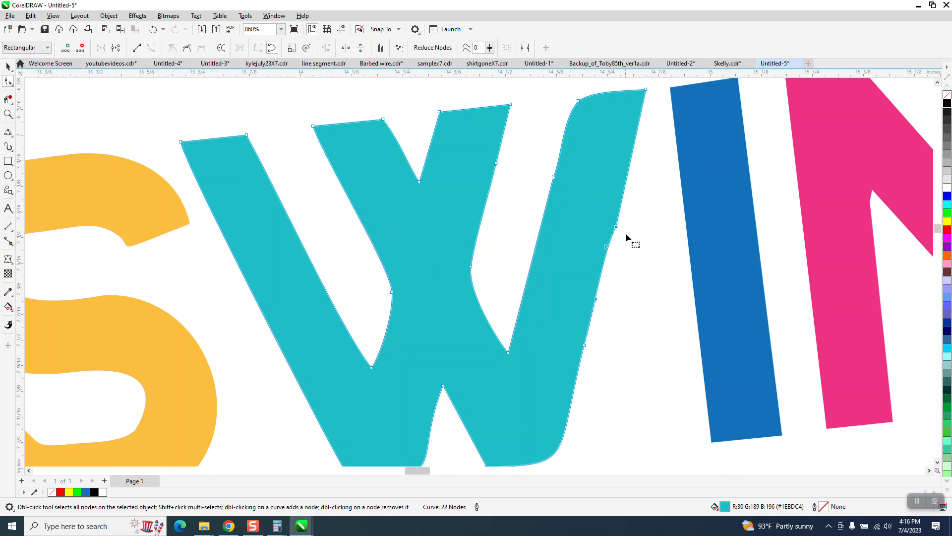
key(Delete)
scroll(433, 305, down, 3)
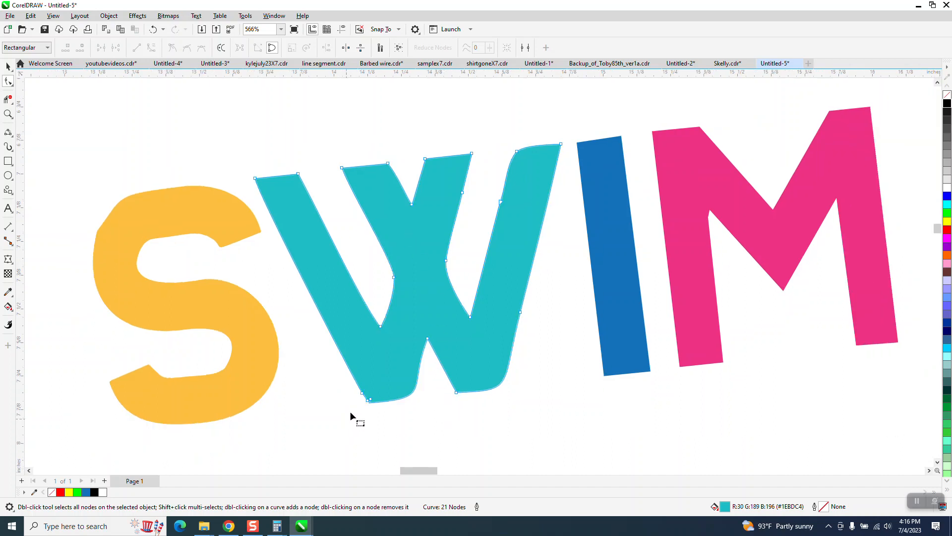
click(362, 393)
key(Delete)
Add a node at the rounded lower-right corner of the W's right foot
click(8, 114)
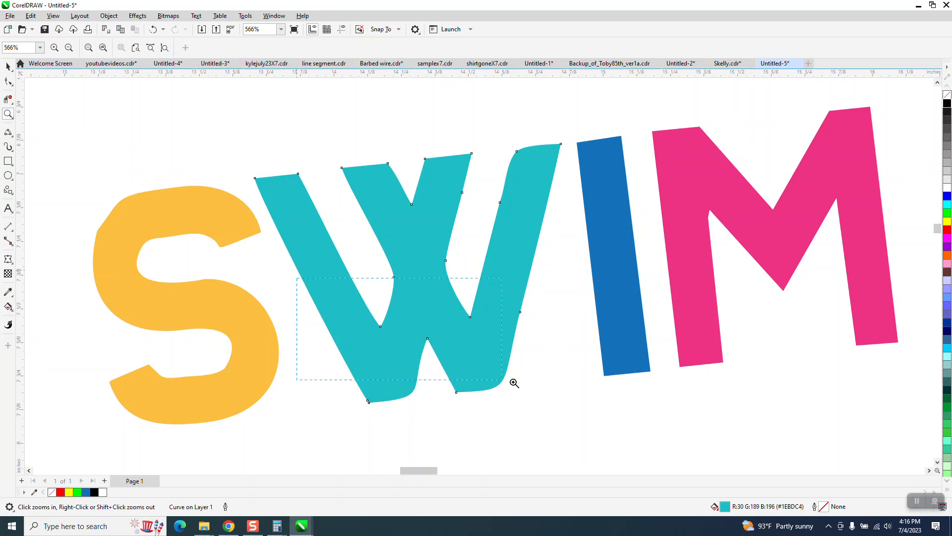
drag(514, 383, 621, 422)
click(8, 81)
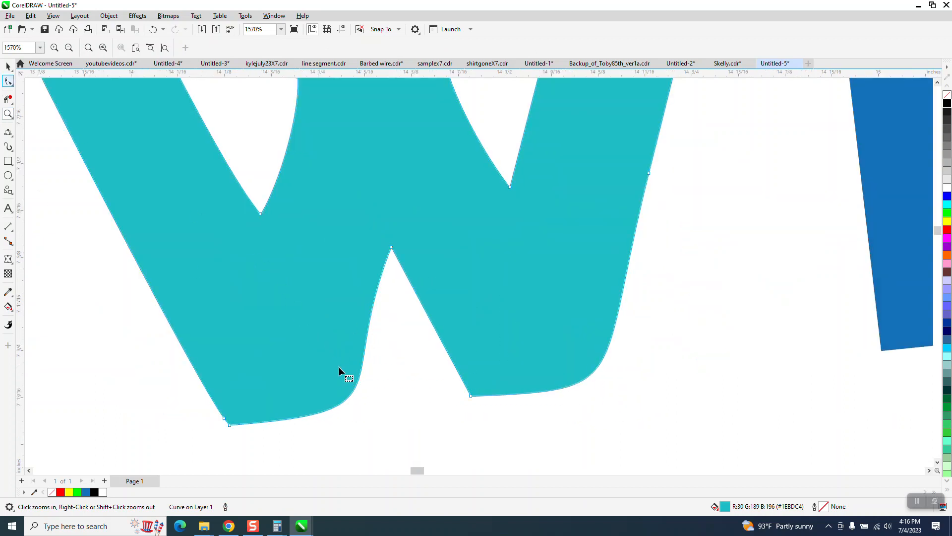
click(351, 395)
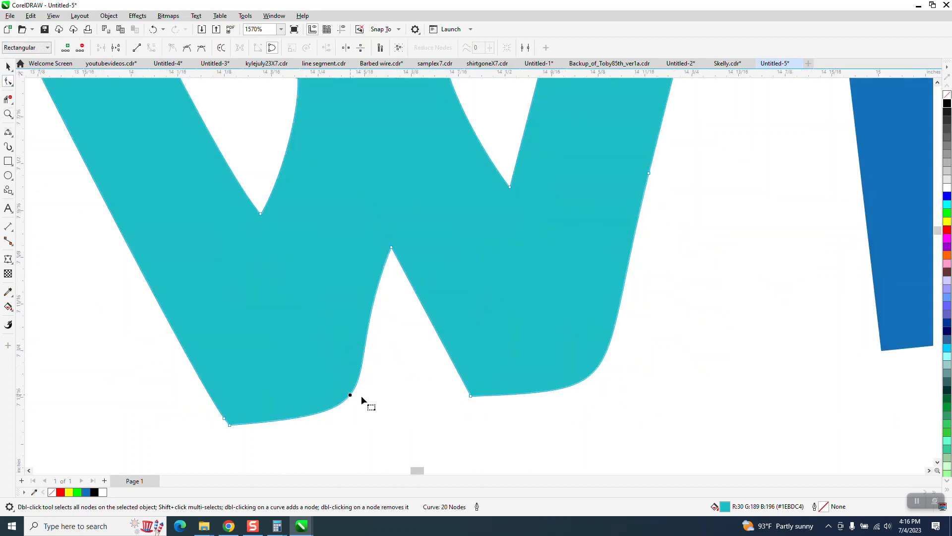
double_click(592, 376)
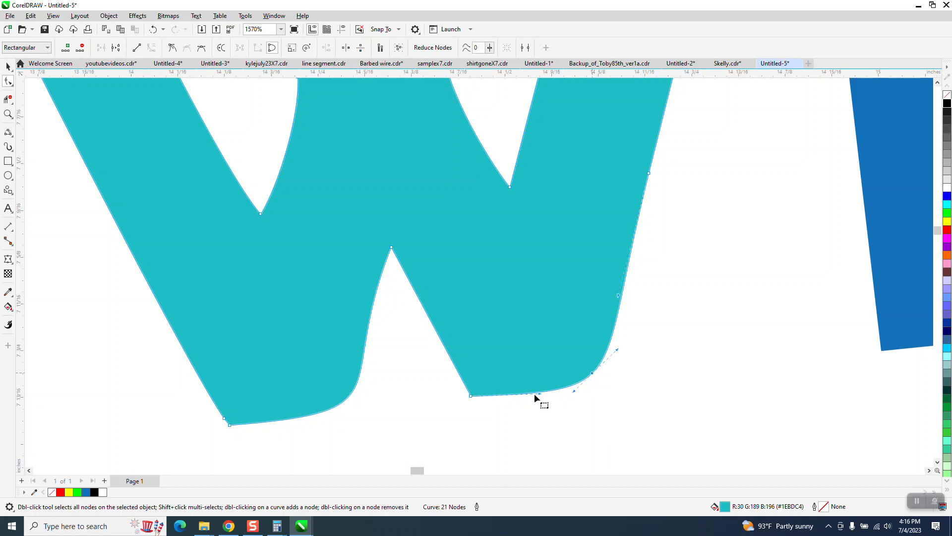
Try converting all of the W's segments to straight lines, and undo the conversion
scroll(417, 401, down, 3)
drag(206, 148, 559, 442)
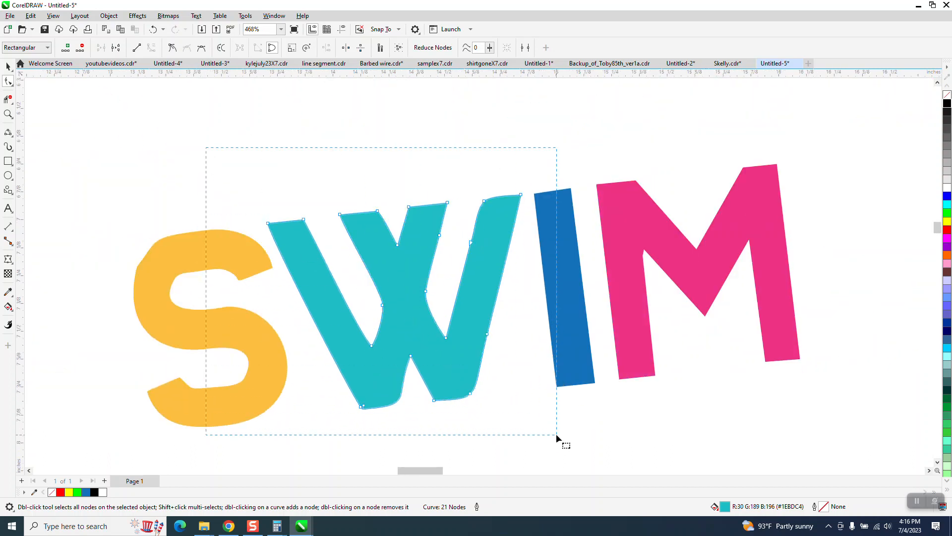
right_click(479, 394)
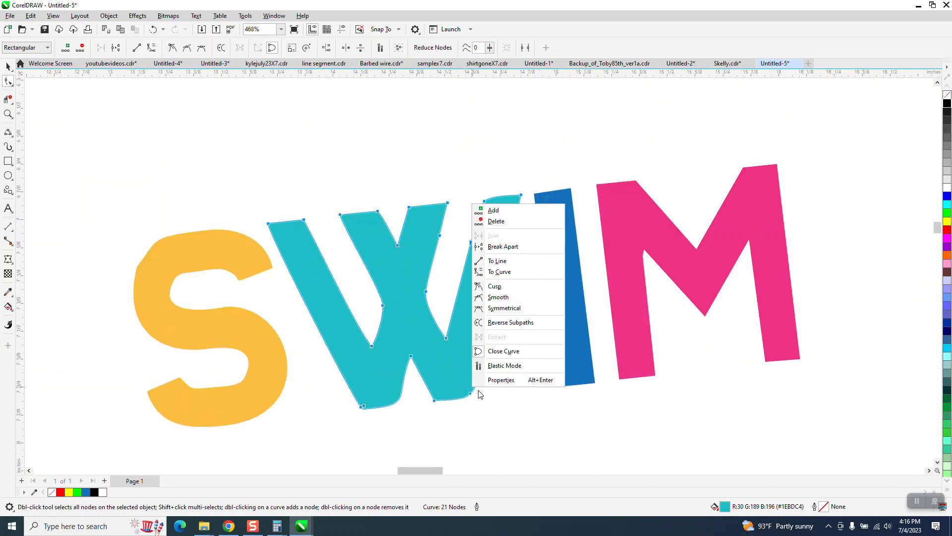
click(497, 260)
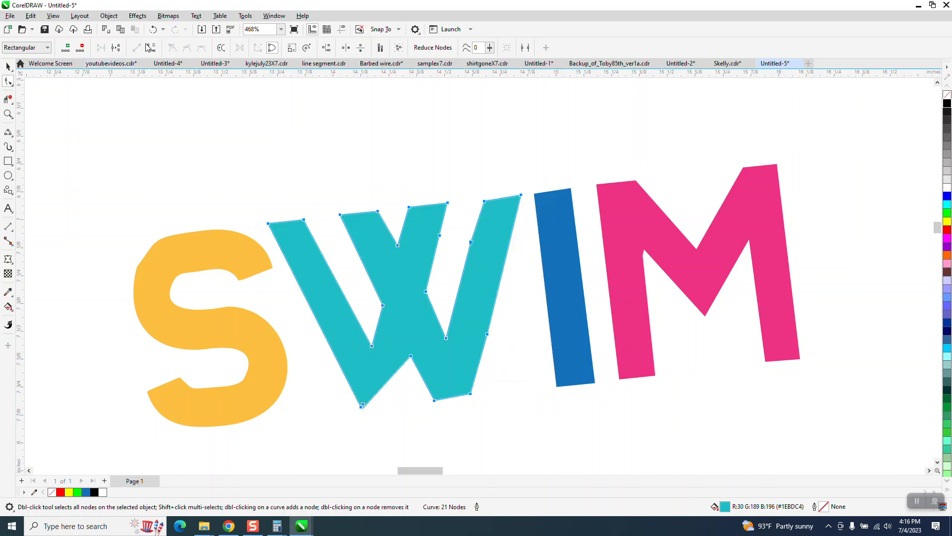
click(153, 29)
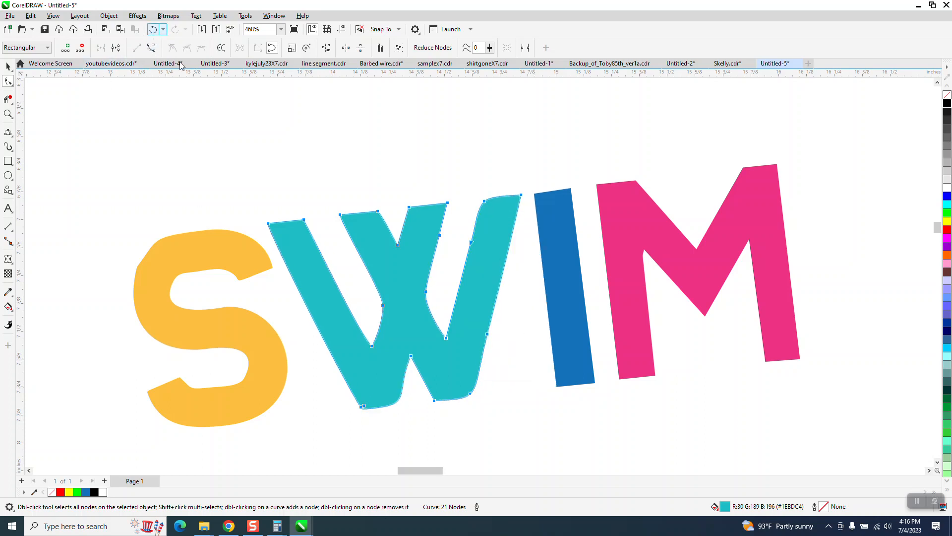
Add a node at the lower-right corner of the W's left foot and convert all of the W's segments to straight lines
double_click(399, 404)
drag(242, 179, 550, 431)
right_click(473, 393)
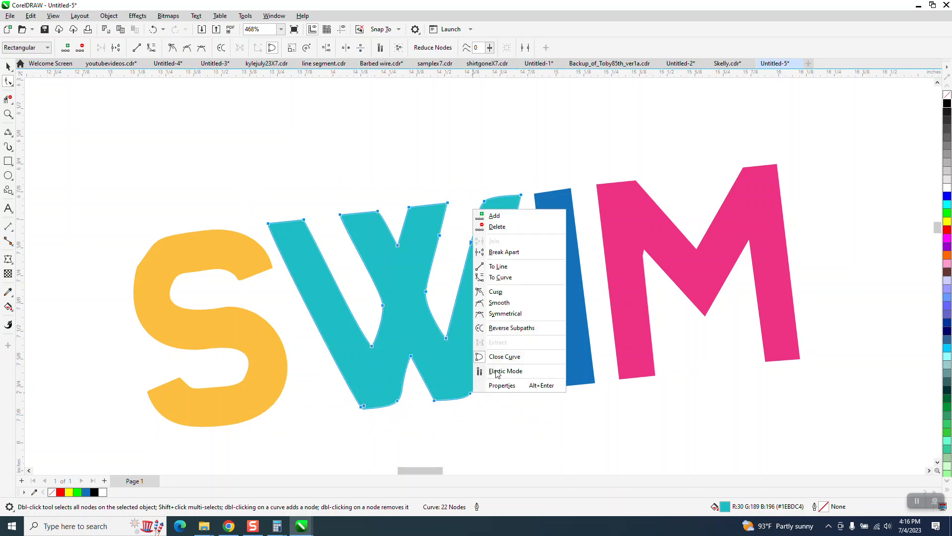
click(506, 269)
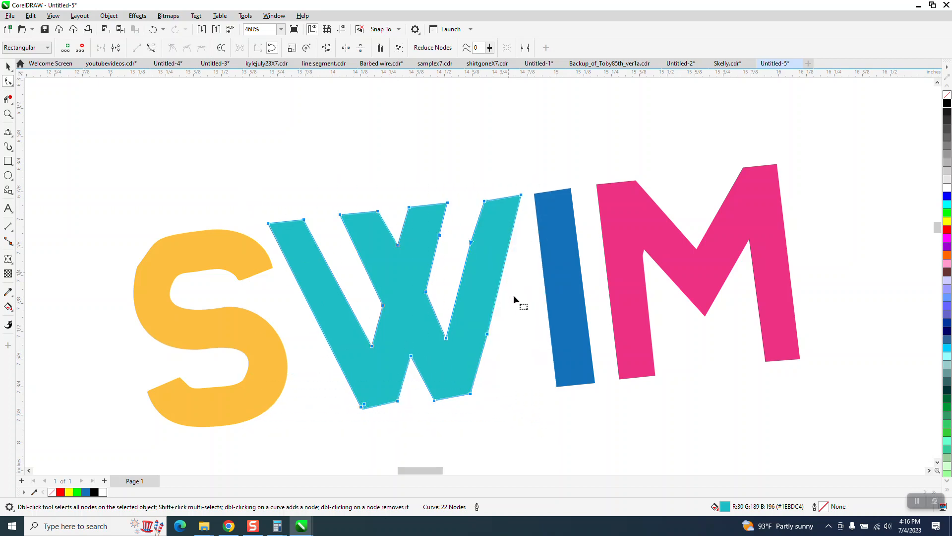
click(513, 325)
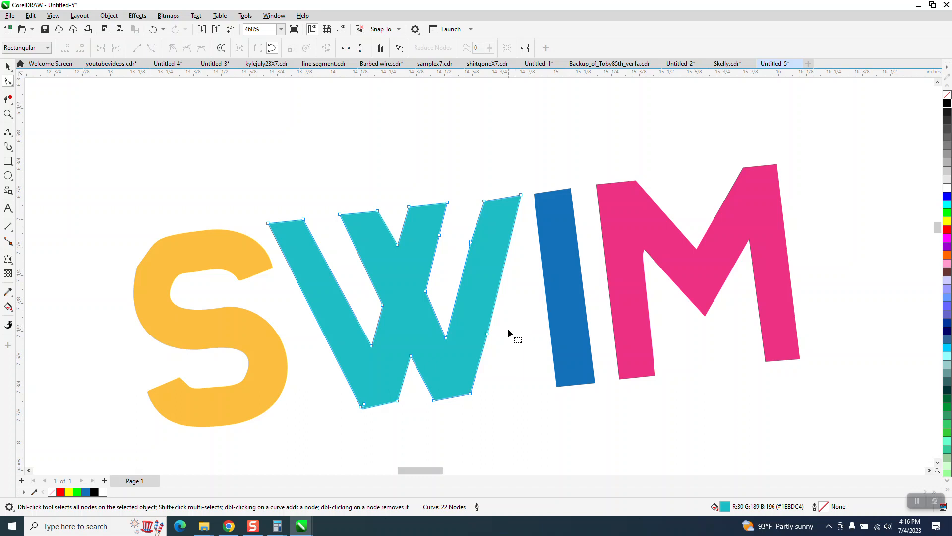
Move the W's inner left crossing node slightly up and to the right to line up the crossing strokes
scroll(508, 328, down, 5)
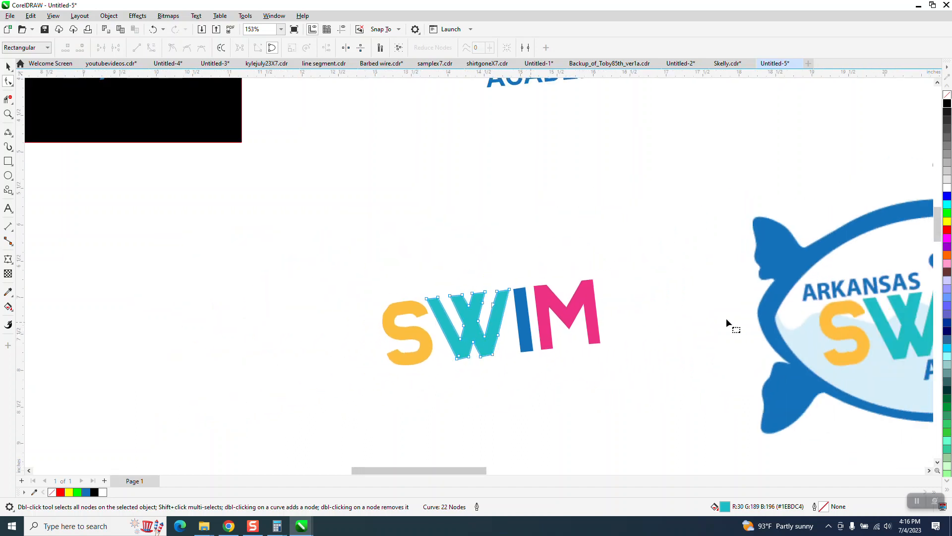
click(8, 114)
drag(439, 260, 676, 385)
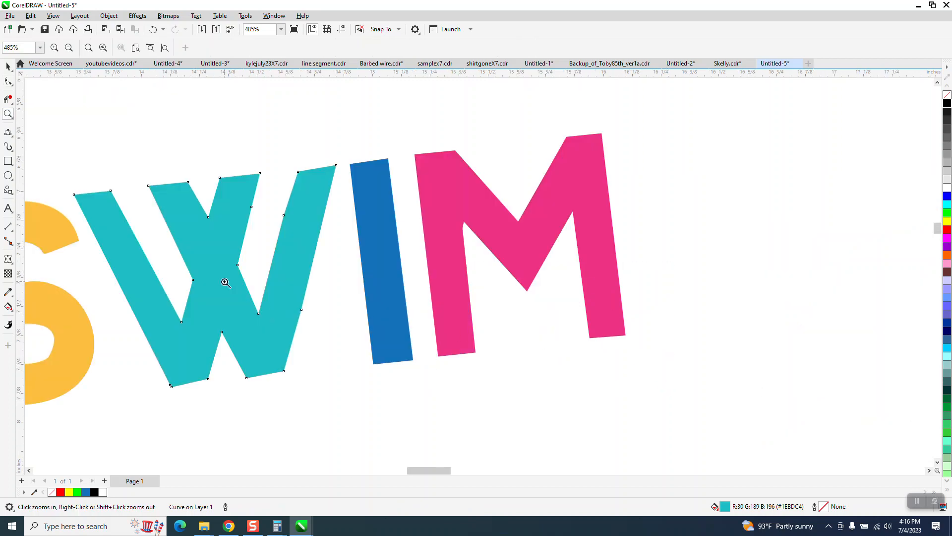
click(8, 81)
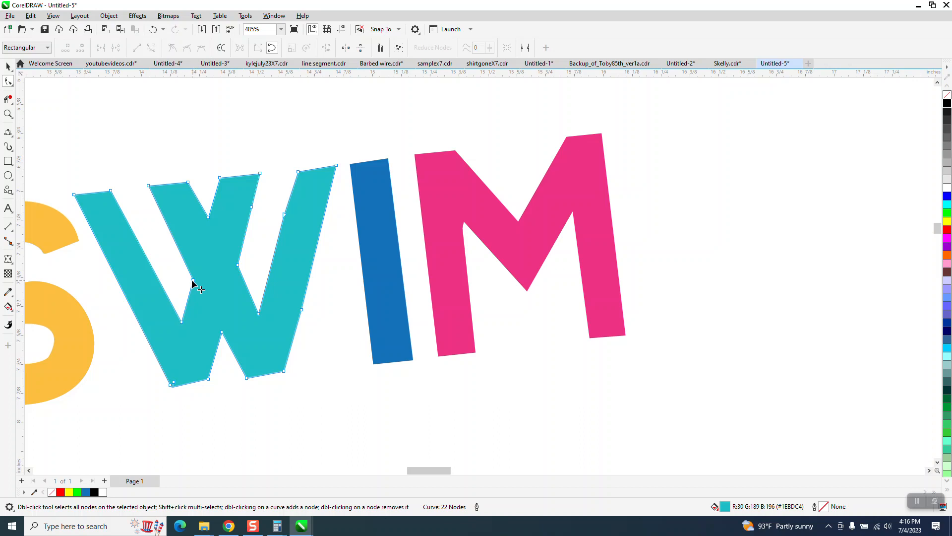
drag(192, 281, 196, 276)
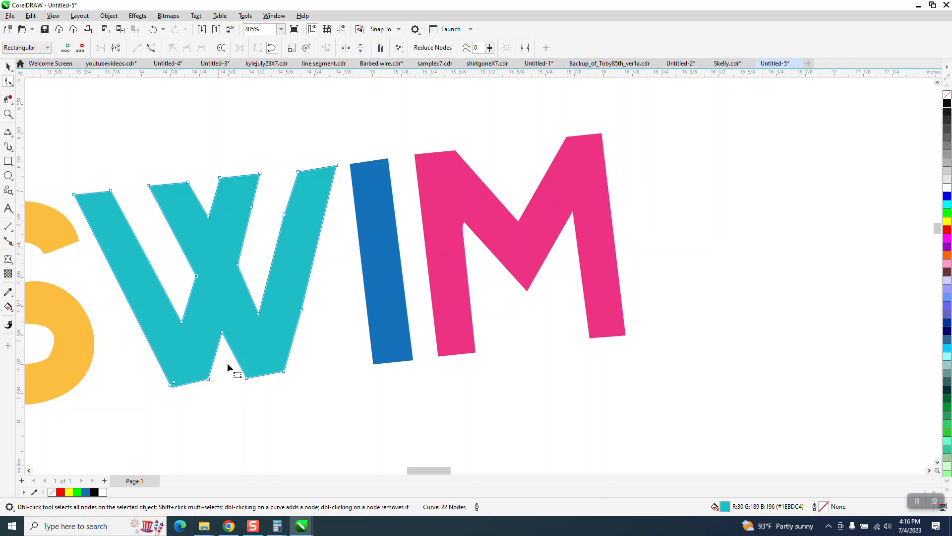
scroll(389, 257, down, 2)
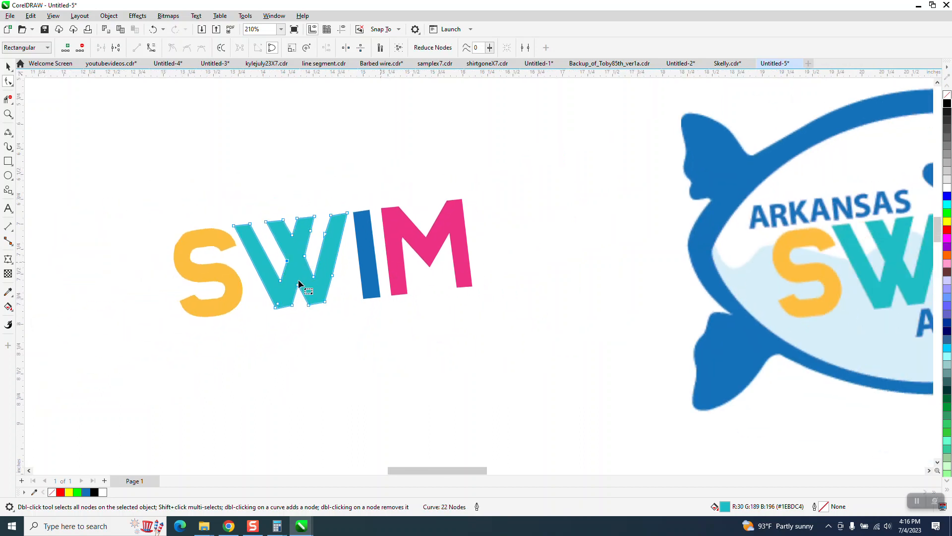
Delete the yellow S's stray nodes on the upper inner curve, the lower inner curve and the outer upper-left edge
click(8, 113)
drag(130, 194, 318, 346)
click(8, 66)
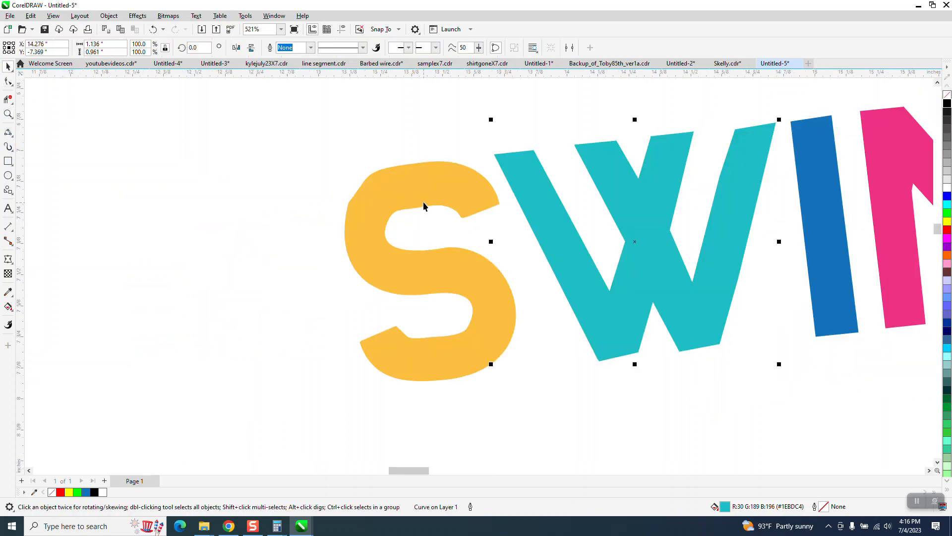
click(424, 206)
click(8, 81)
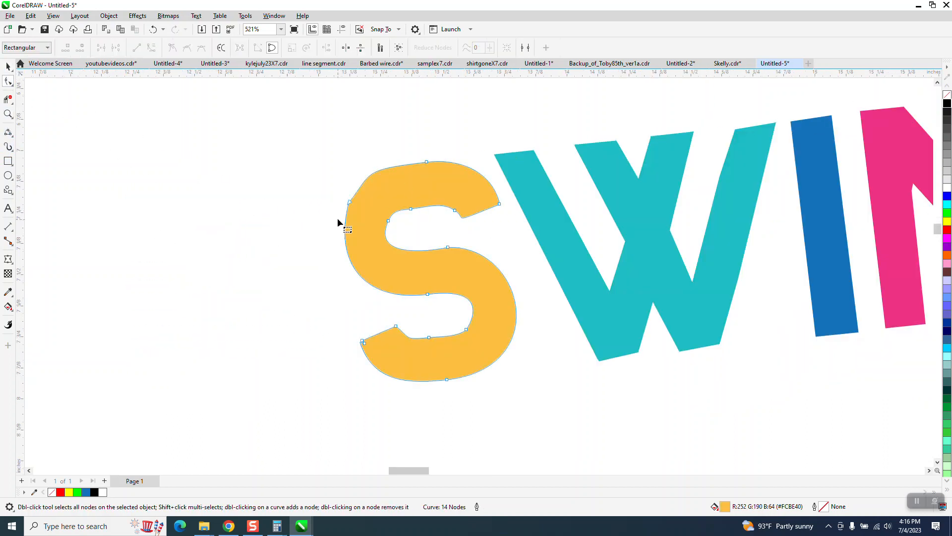
drag(397, 204, 429, 232)
key(Delete)
drag(421, 366, 422, 367)
key(Delete)
drag(333, 195, 357, 217)
key(Delete)
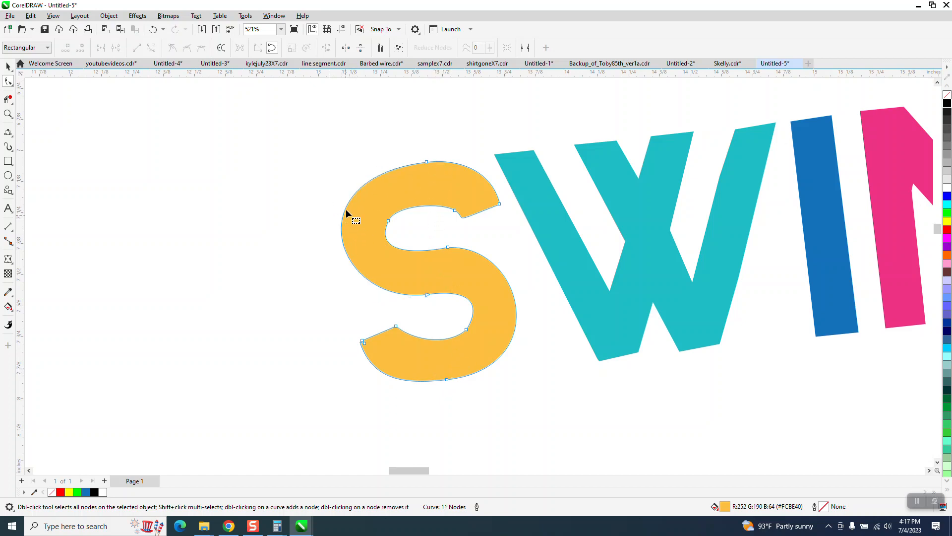
Reshape the S's outer upper-left curve by shortening the left handle of its top node
click(428, 162)
drag(292, 178, 307, 176)
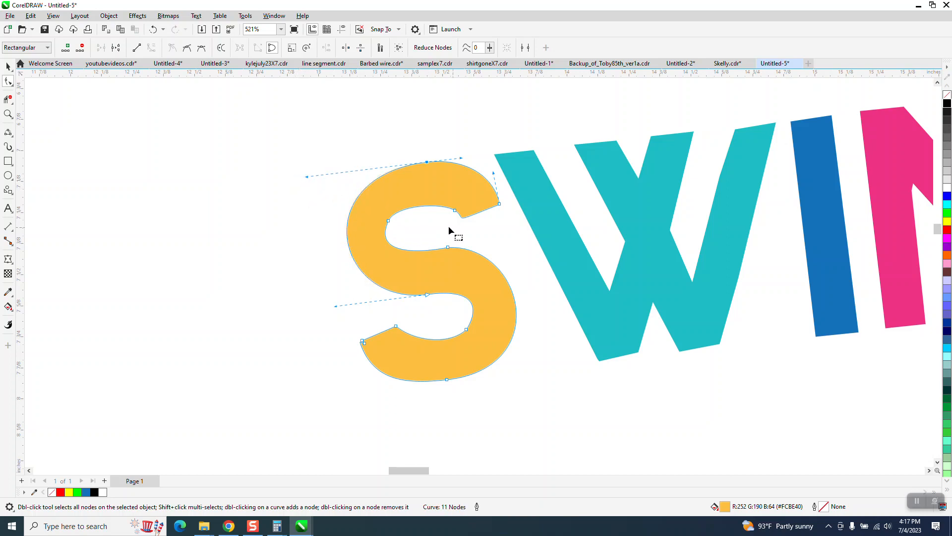
scroll(381, 246, down, 1)
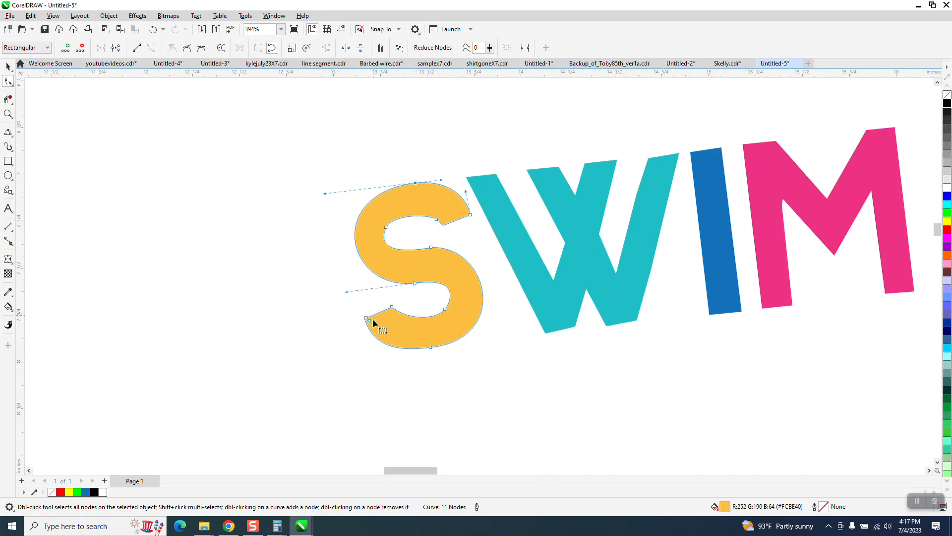
Remove the redundant node at the S's lower-left tip, keeping the rounded outer curve below it
double_click(374, 322)
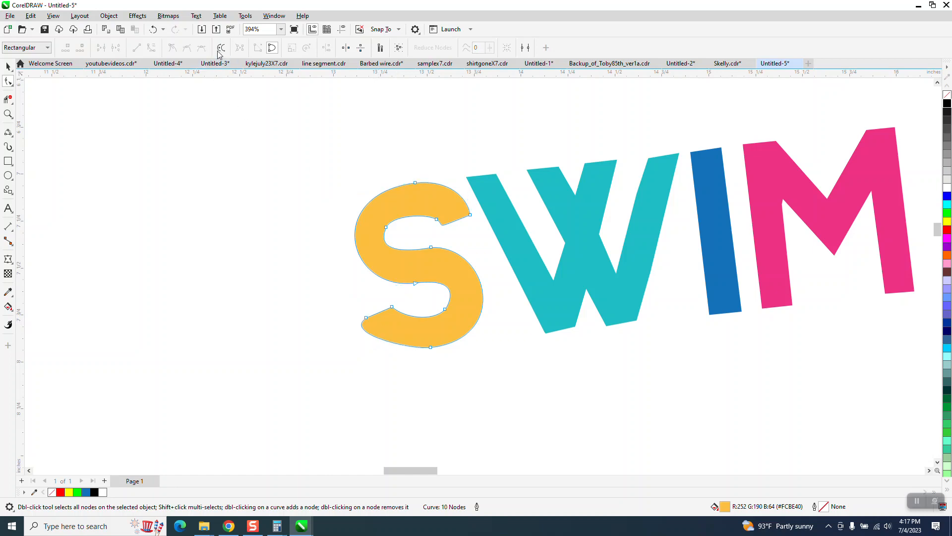
click(153, 29)
click(367, 319)
key(Delete)
click(366, 320)
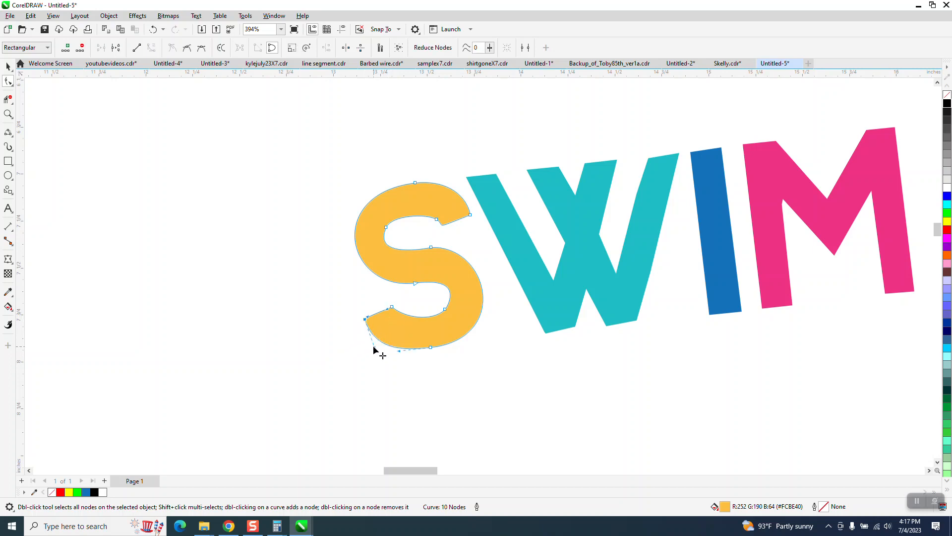
scroll(273, 342, down, 1)
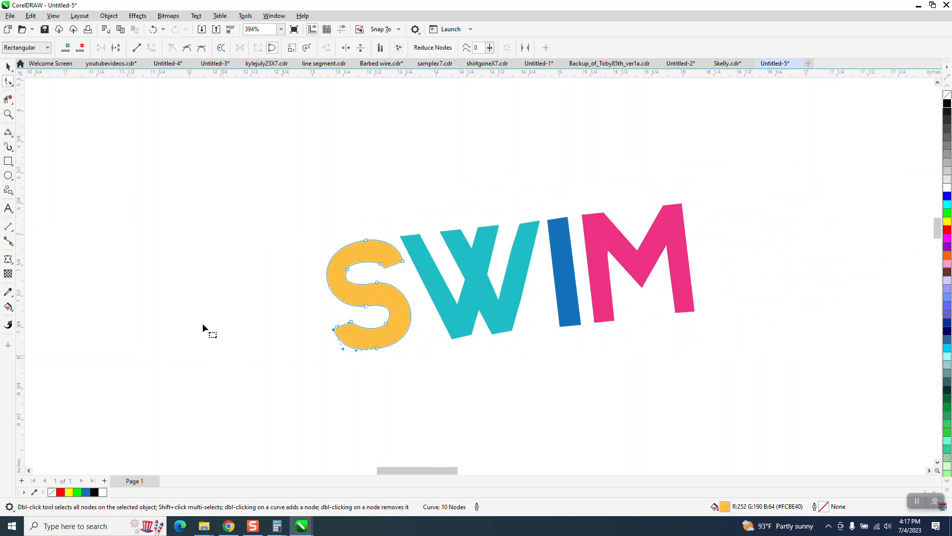
Group the four cleaned-up SWIM letters
scroll(293, 305, down, 1)
drag(196, 144, 585, 343)
key(space)
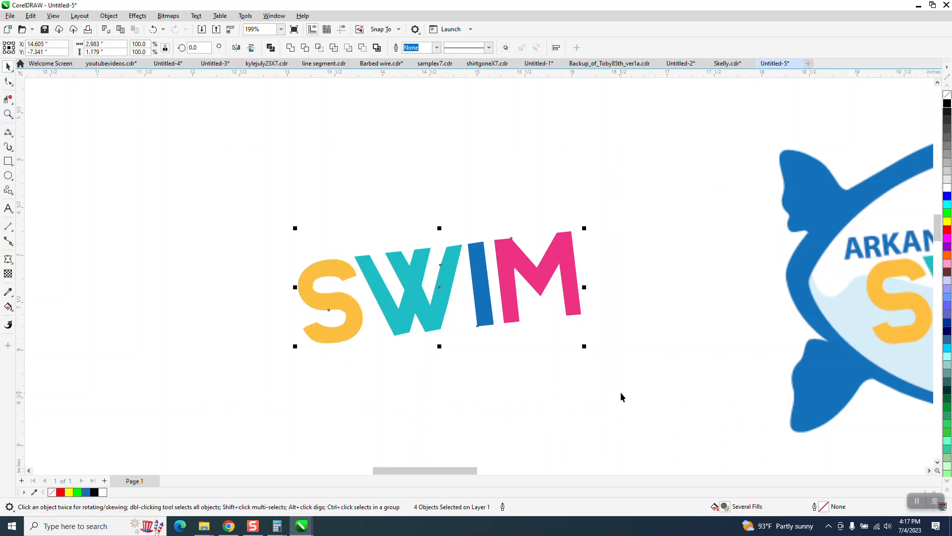
key(ctrl+g)
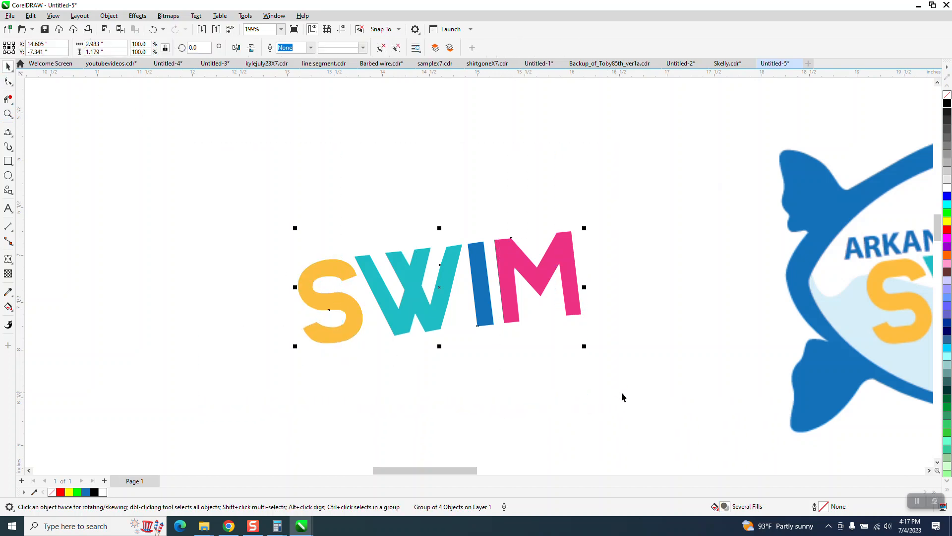
Duplicate the SWIM group and move the copy up between the ARKANSAS and ACADEMY lettering
key(ctrl+d)
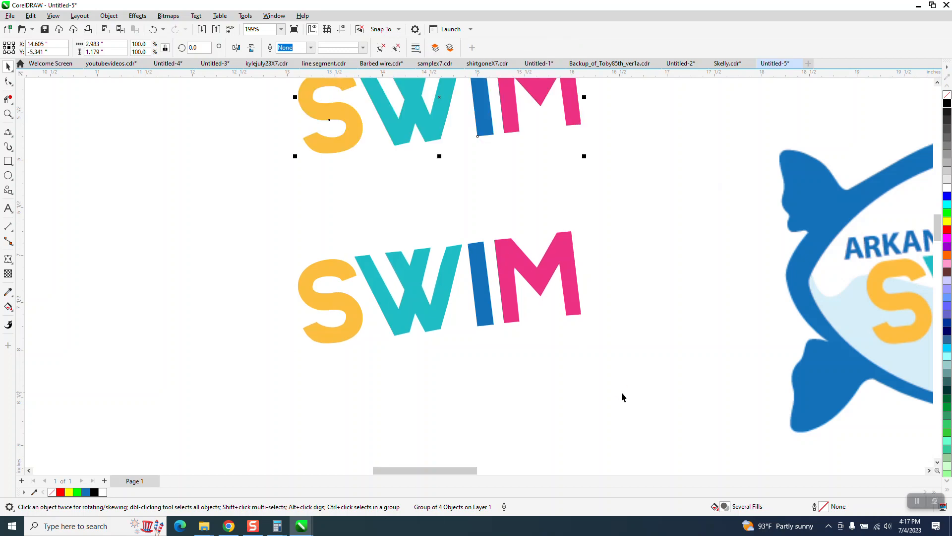
scroll(604, 466, down, 2)
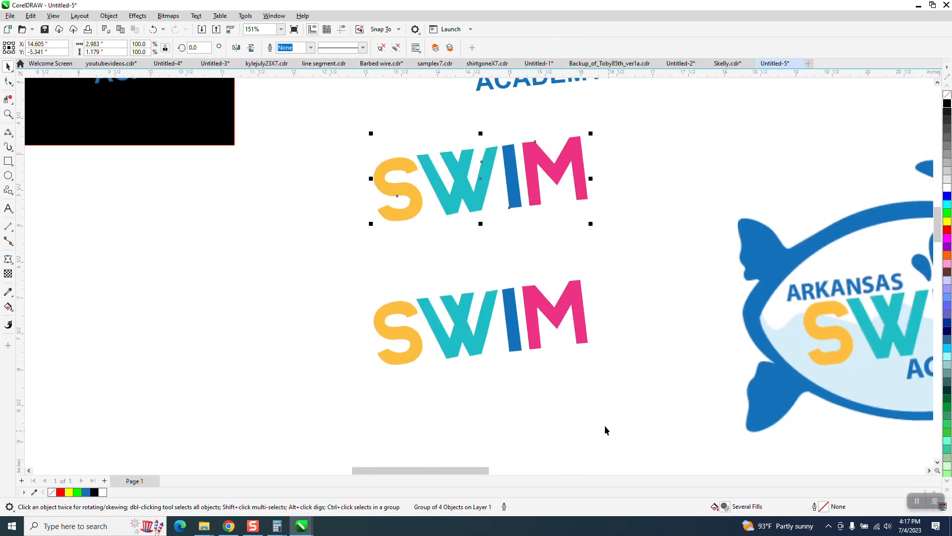
key(Up)
scroll(537, 320, down, 2)
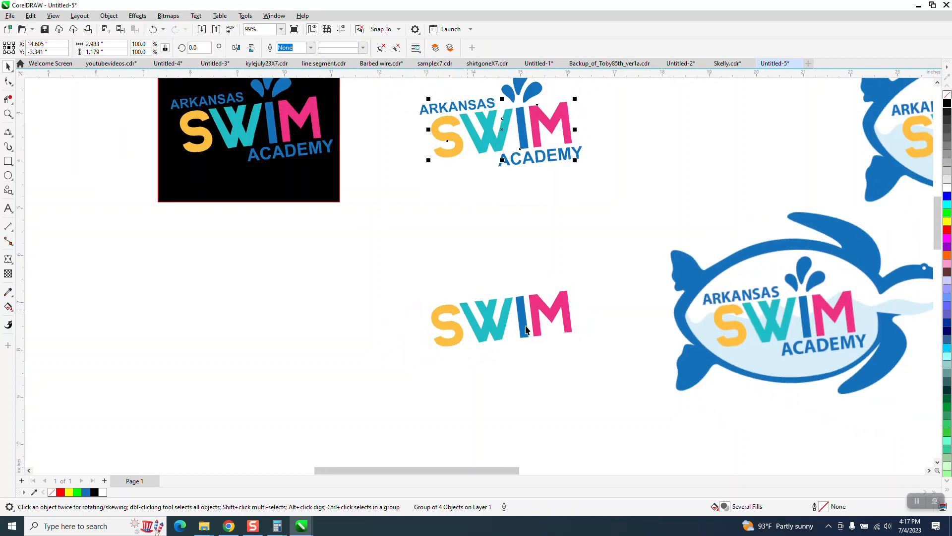
Apply a uniform transparency of 55 to the turtle logo bitmap
click(534, 318)
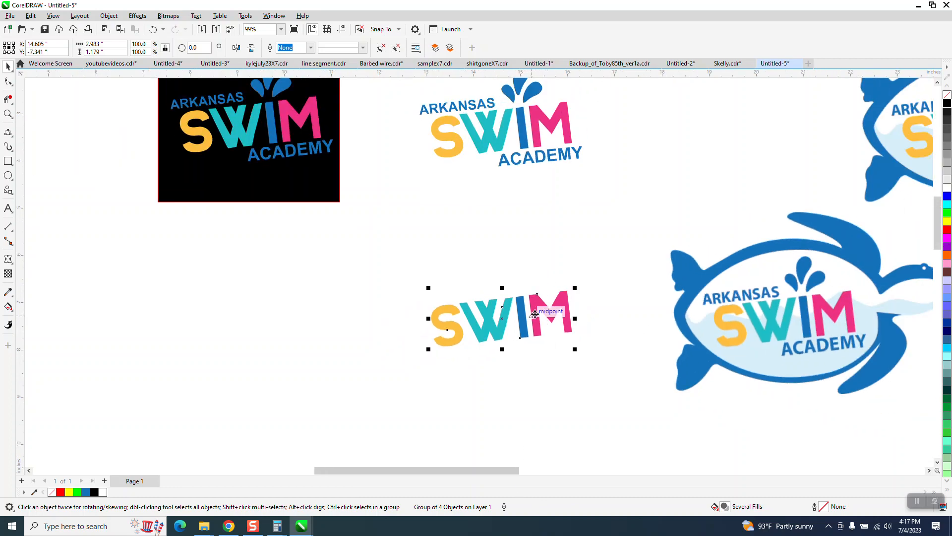
click(729, 311)
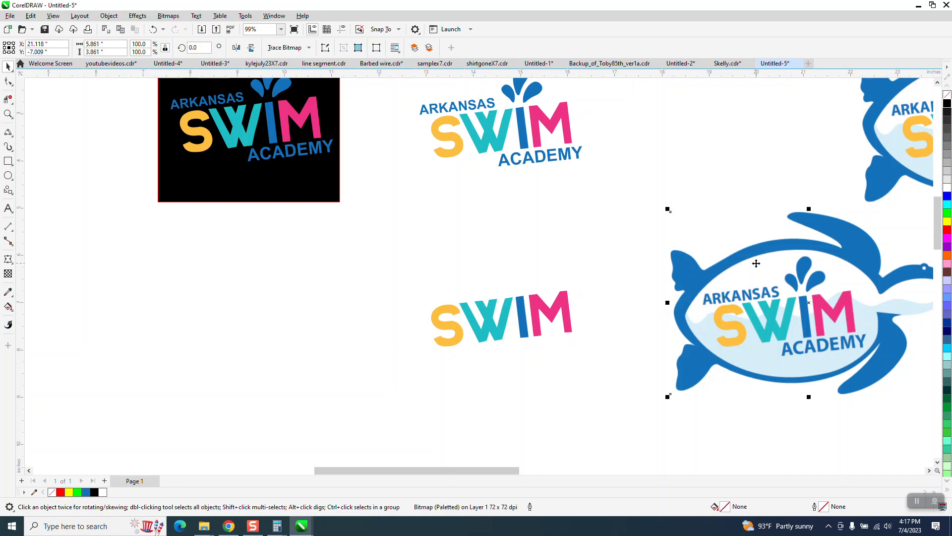
click(12, 278)
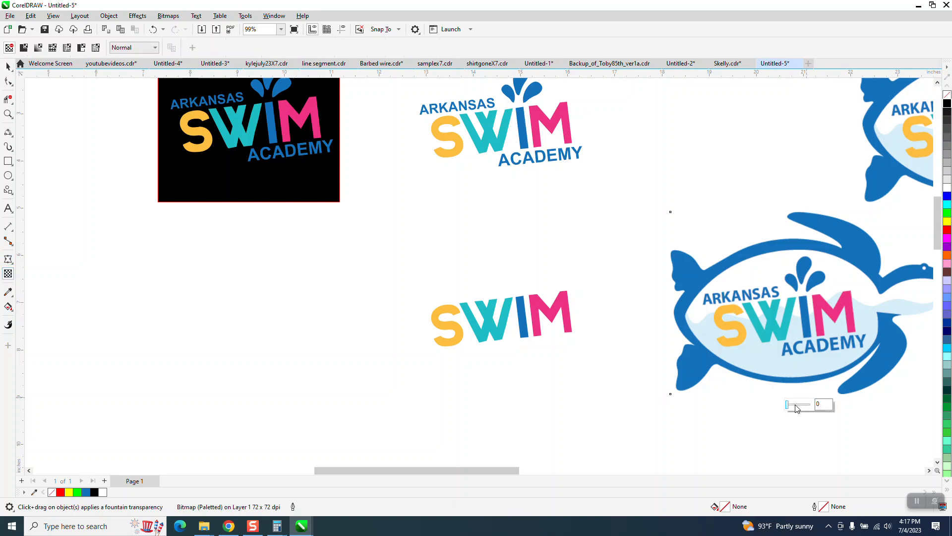
drag(787, 404, 800, 404)
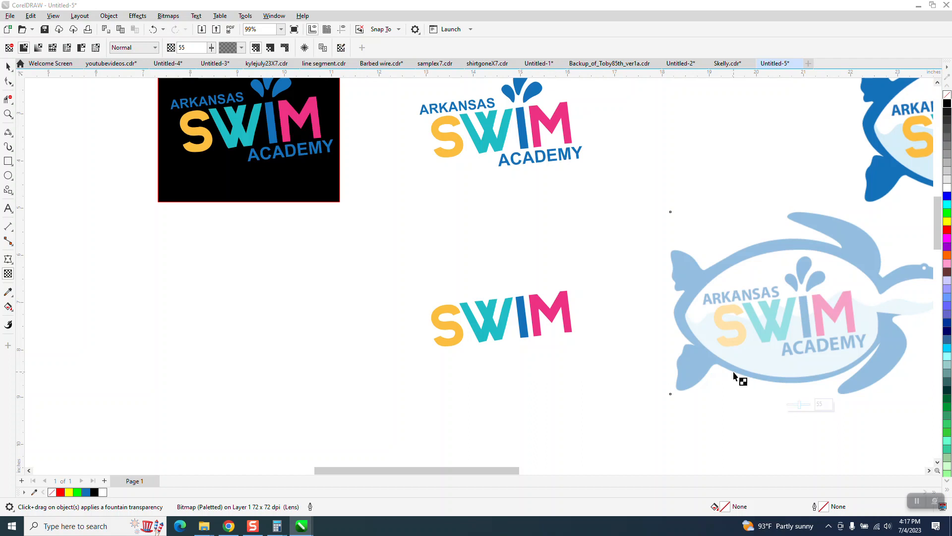
click(8, 66)
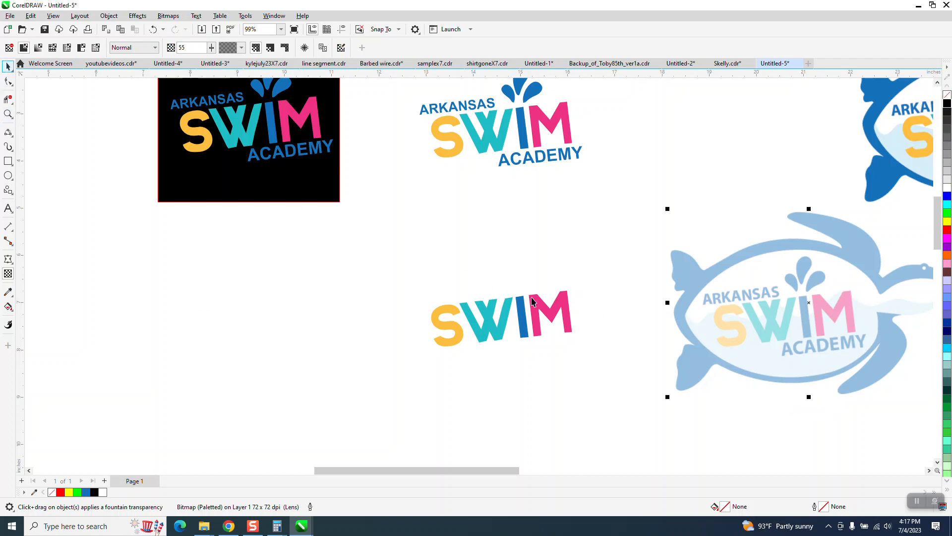
Move the faded turtle bitmap onto the original SWIM group so that the lettering roughly overlaps
drag(798, 318, 501, 336)
drag(610, 346, 623, 326)
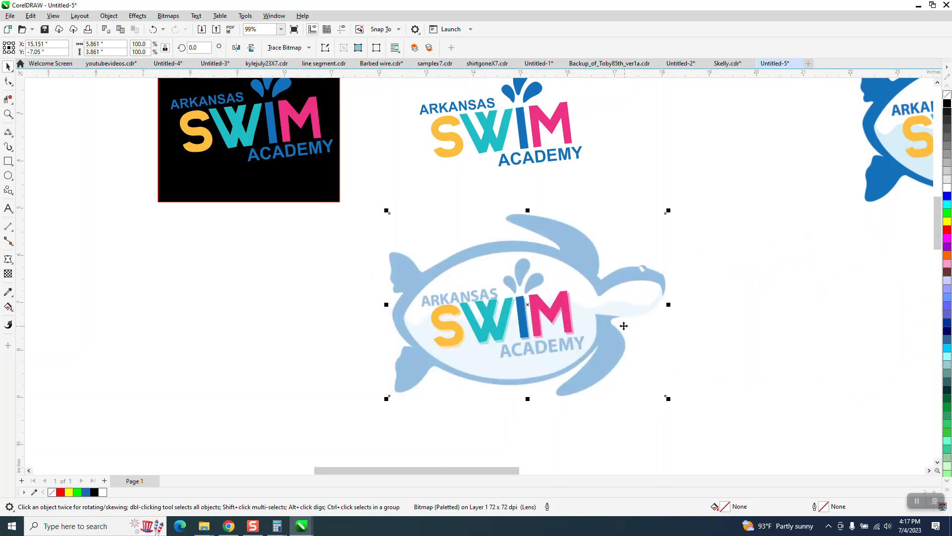
Set the document's nudge distance to .01 inches
click(8, 115)
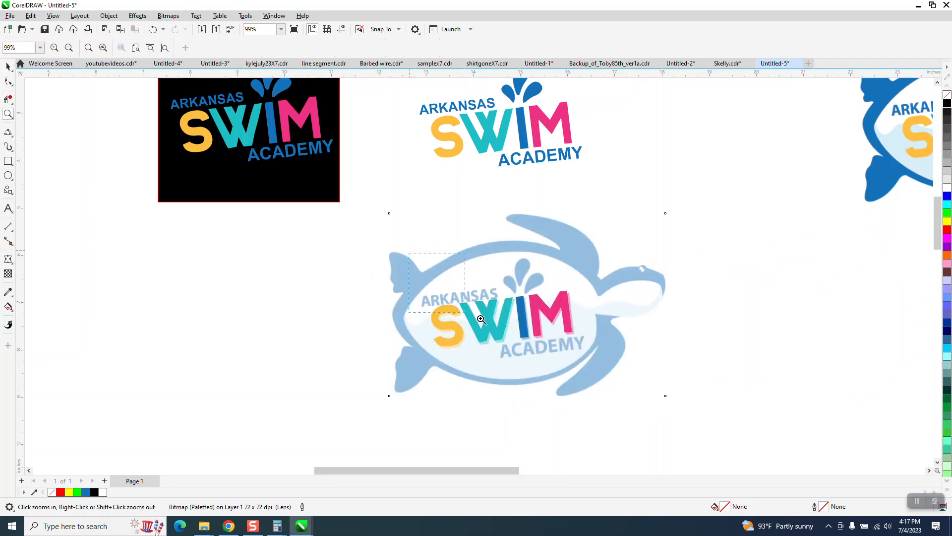
click(668, 404)
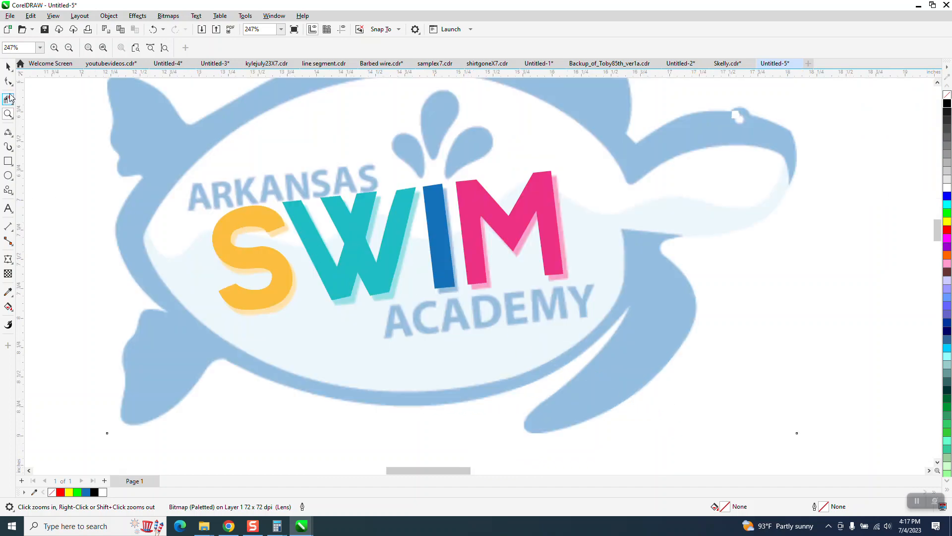
click(8, 66)
click(715, 299)
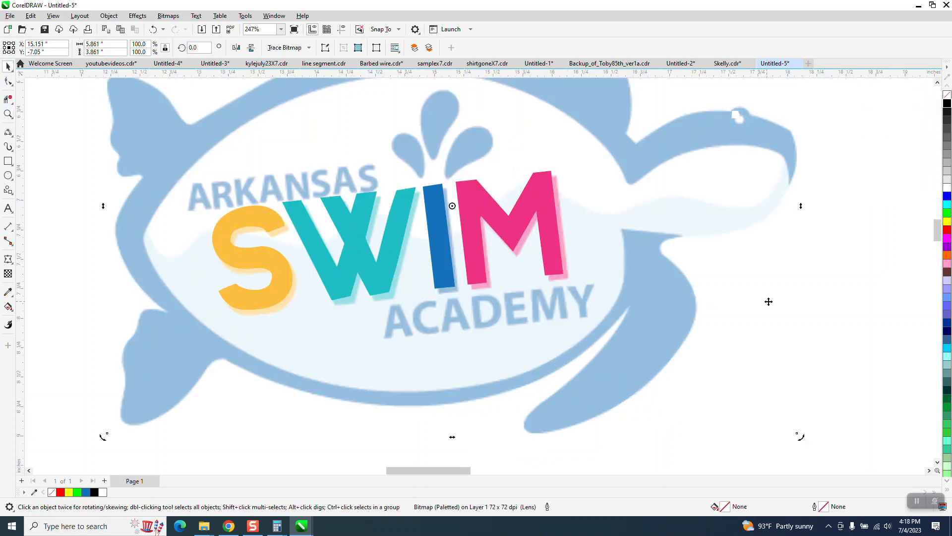
click(896, 141)
double_click(349, 48)
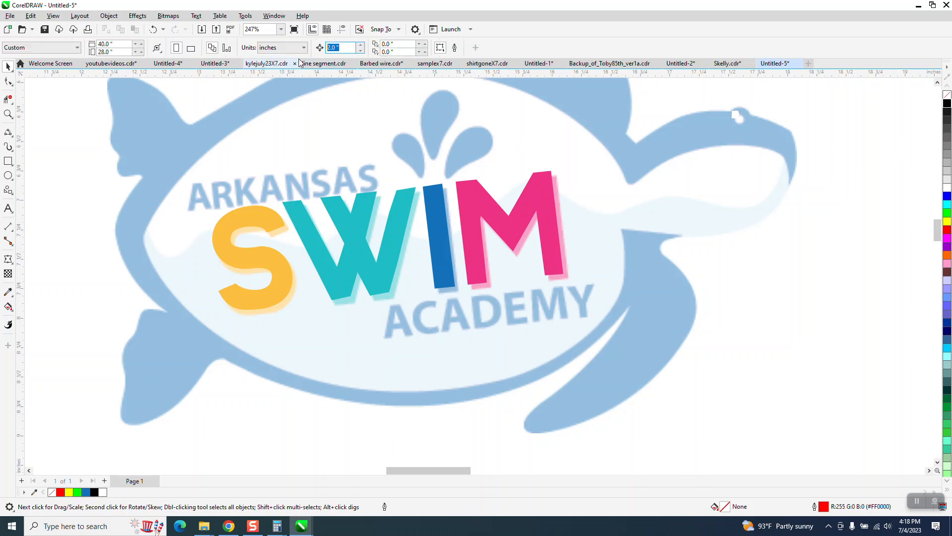
text(.01)
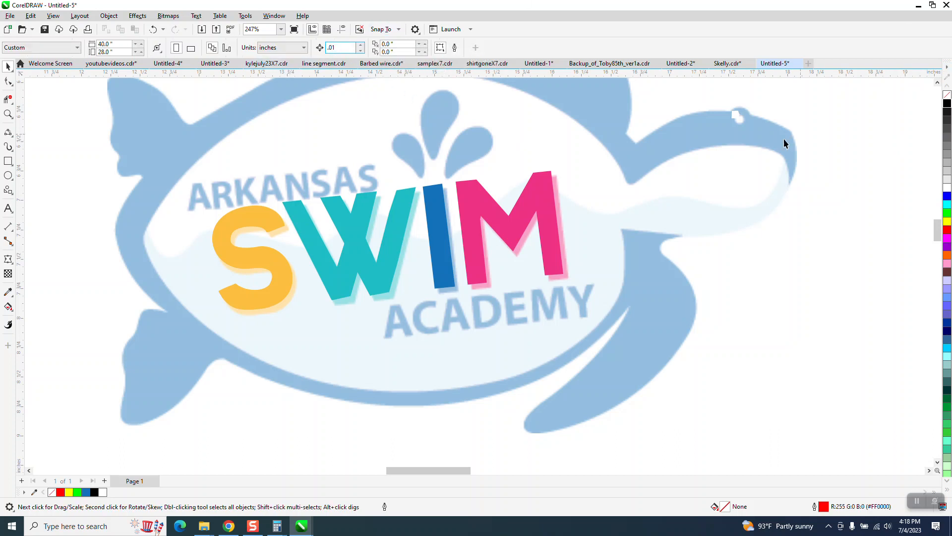
Nudge the turtle bitmap 0.03 inches left and 0.03 inches up towards alignment with the SWIM letters
click(755, 153)
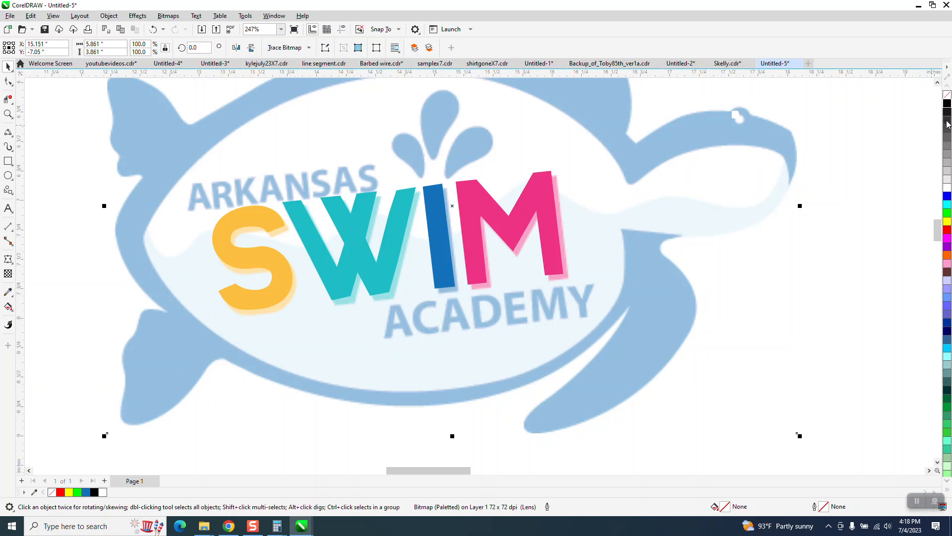
key(Right)
key(Right)
key(Left)
key(Left)
key(Left)
key(Left)
key(Left)
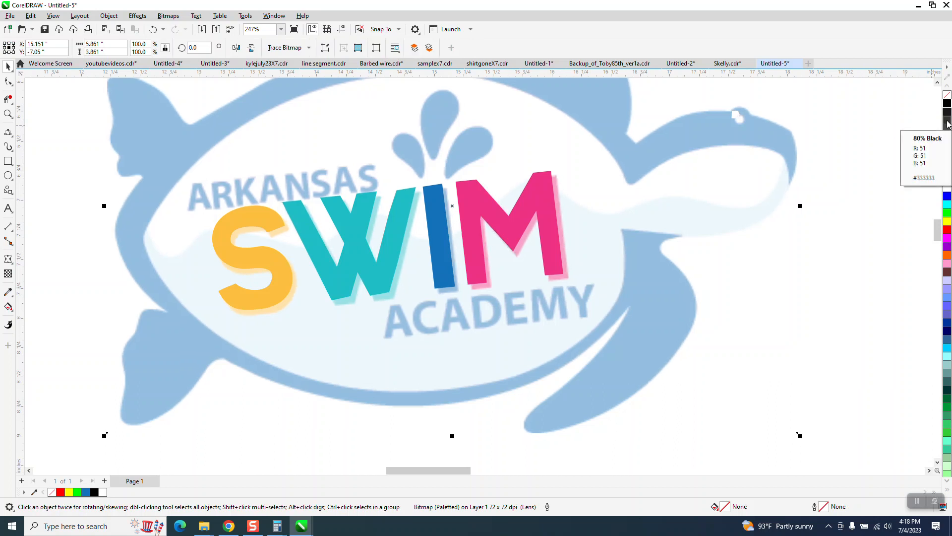
key(Up)
key(Up)
key(Up)
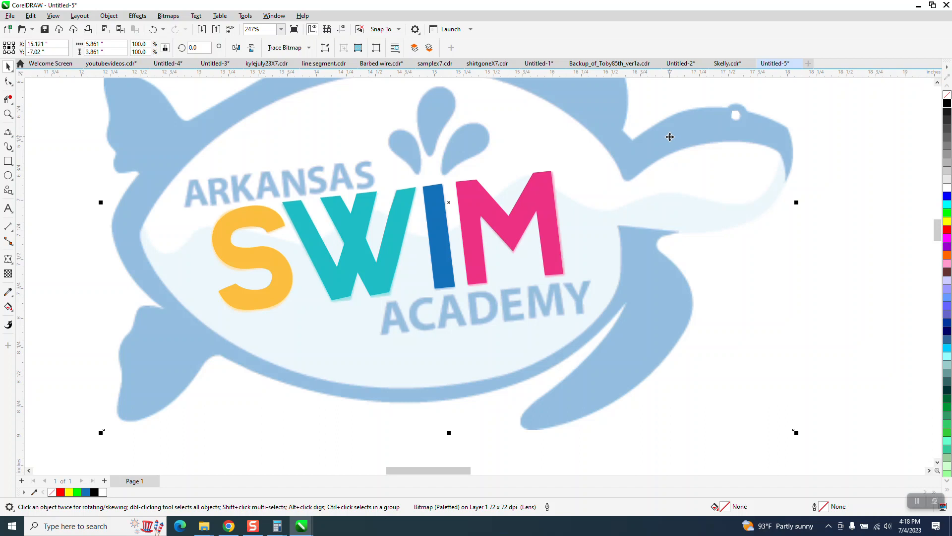
Nudge the faded turtle bitmap a net 0.02 inches up to line its lettering up with the SWIM letters
key(Up)
key(Up)
key(Up)
key(Up)
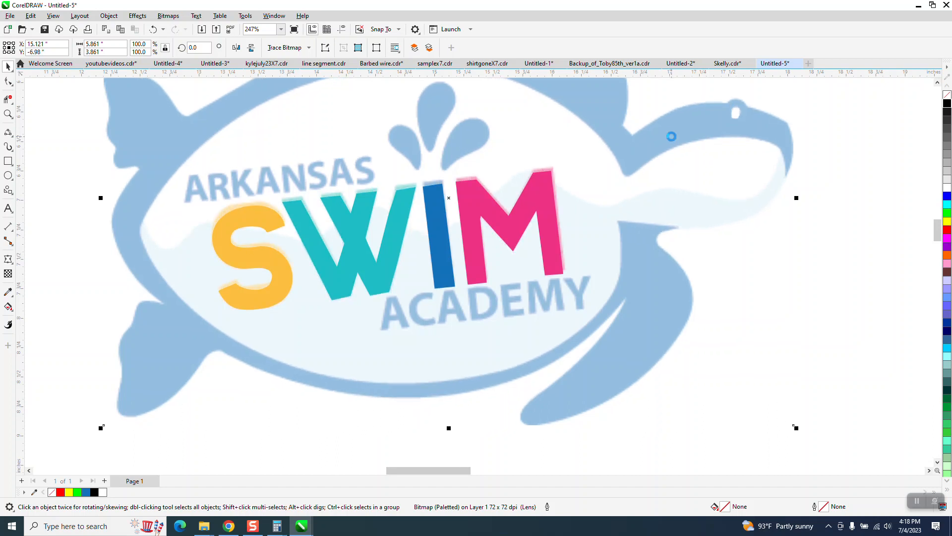
key(Down)
key(Down)
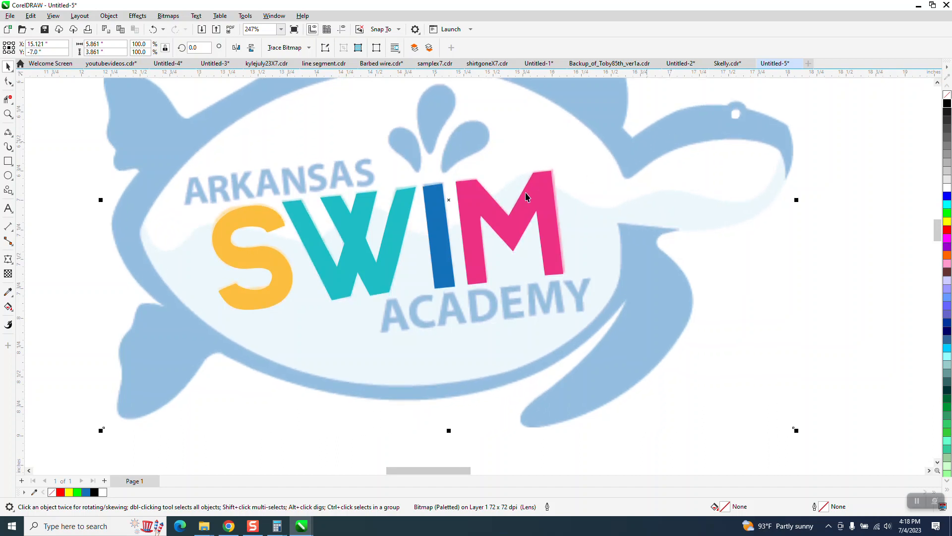
scroll(449, 218, down, 1)
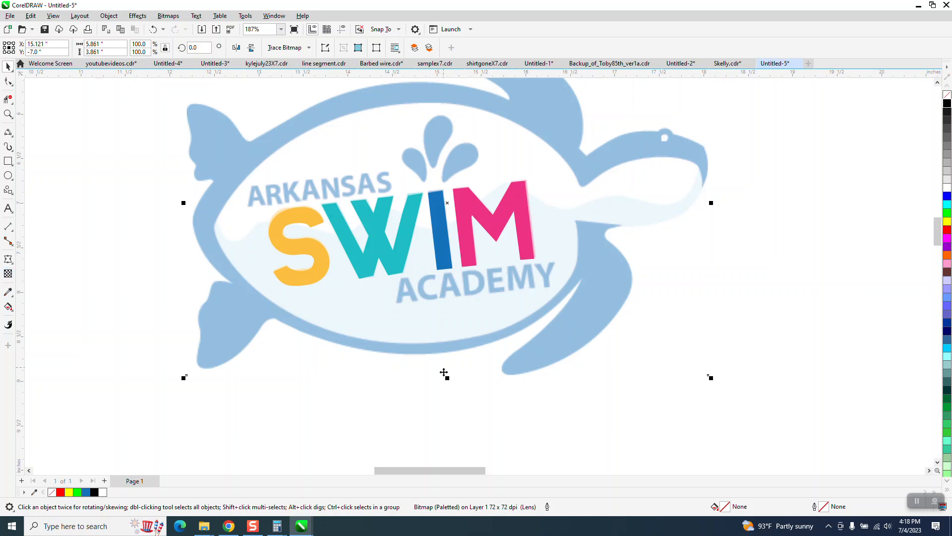
Set the turtle bitmap's uniform transparency to 0
click(8, 273)
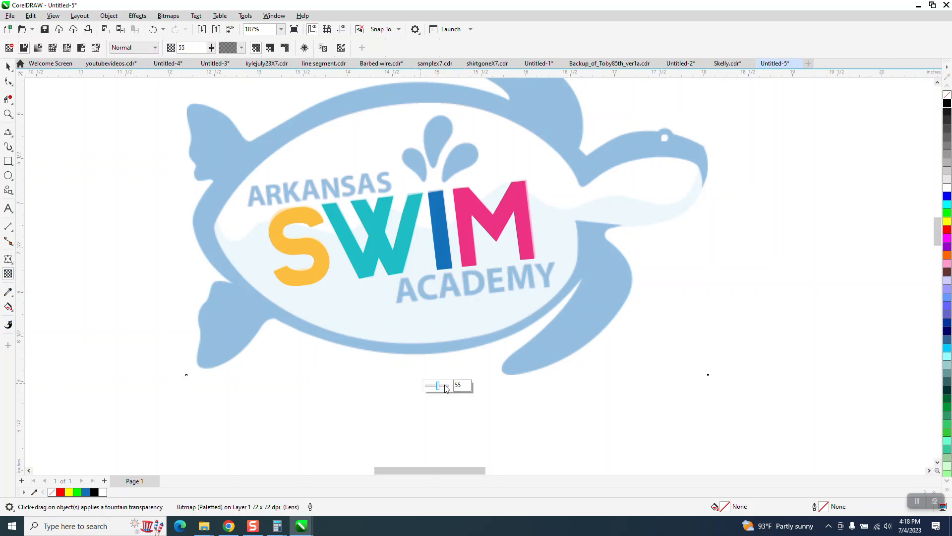
drag(438, 389, 410, 397)
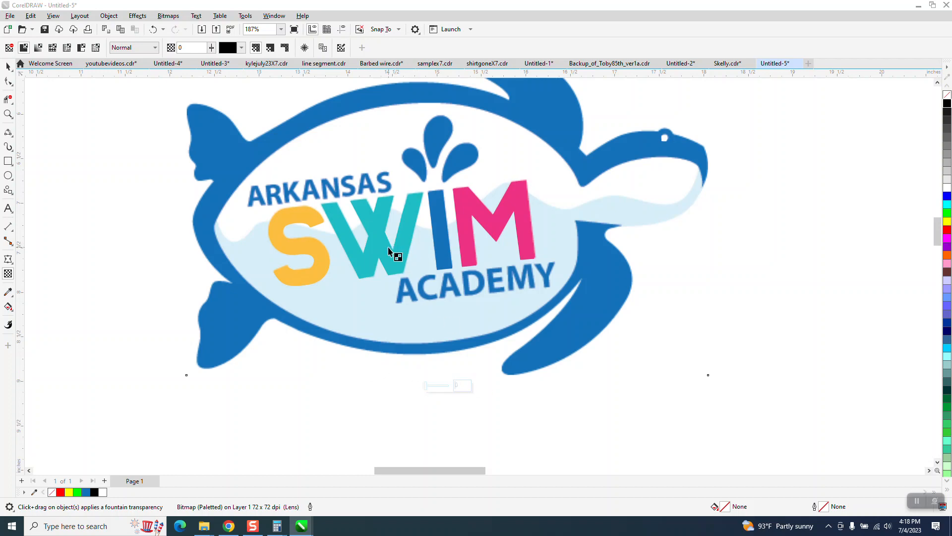
click(8, 67)
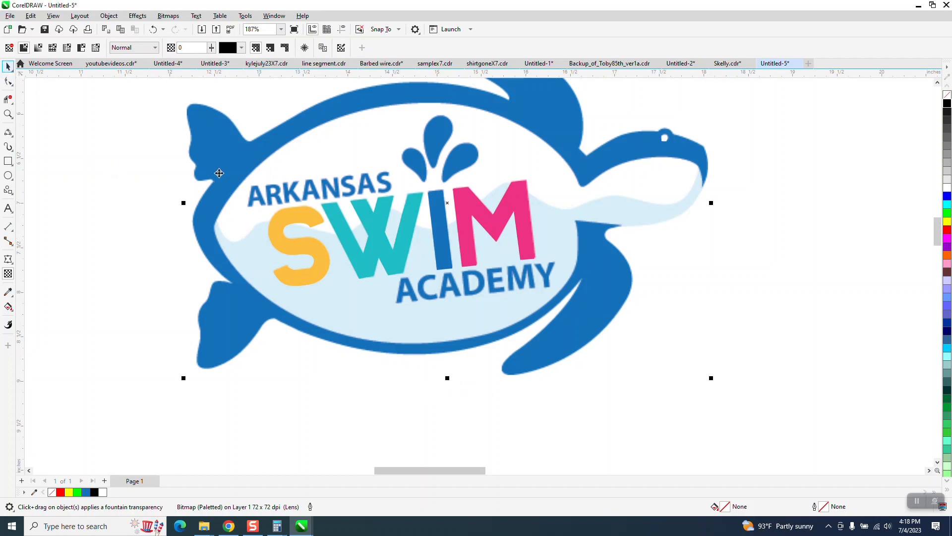
scroll(355, 208, down, 3)
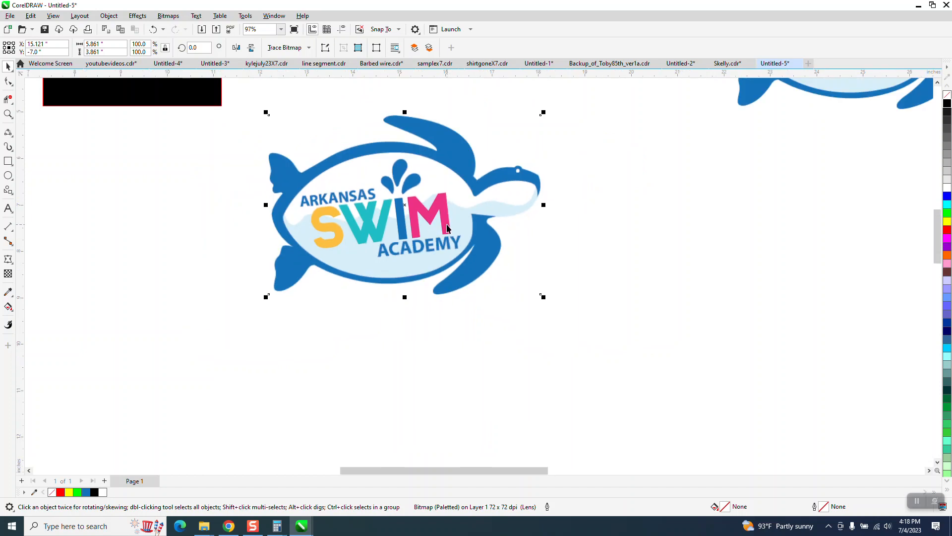
Set the nudge distance to 2 inches and move the turtle bitmap 6 inches right, clear of the SWIM group
key(Right)
key(Left)
click(671, 271)
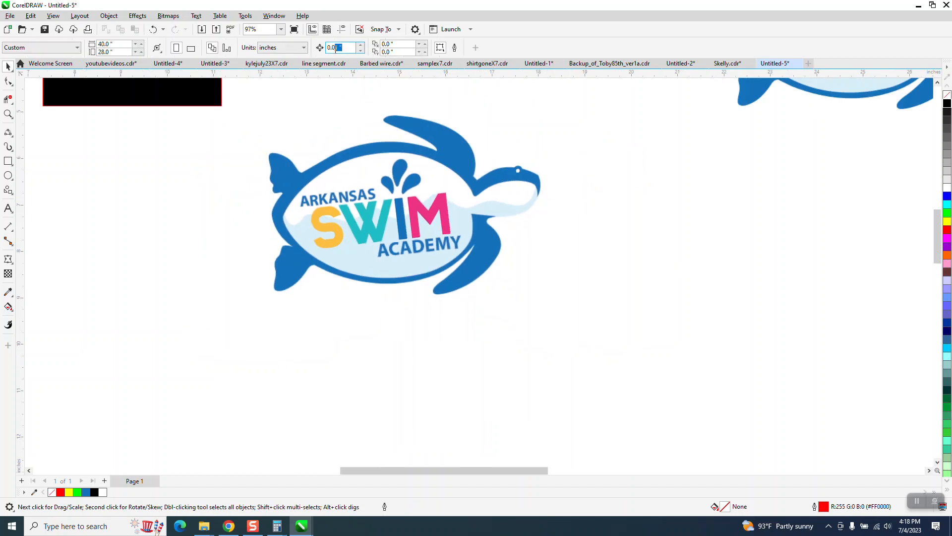
text(5)
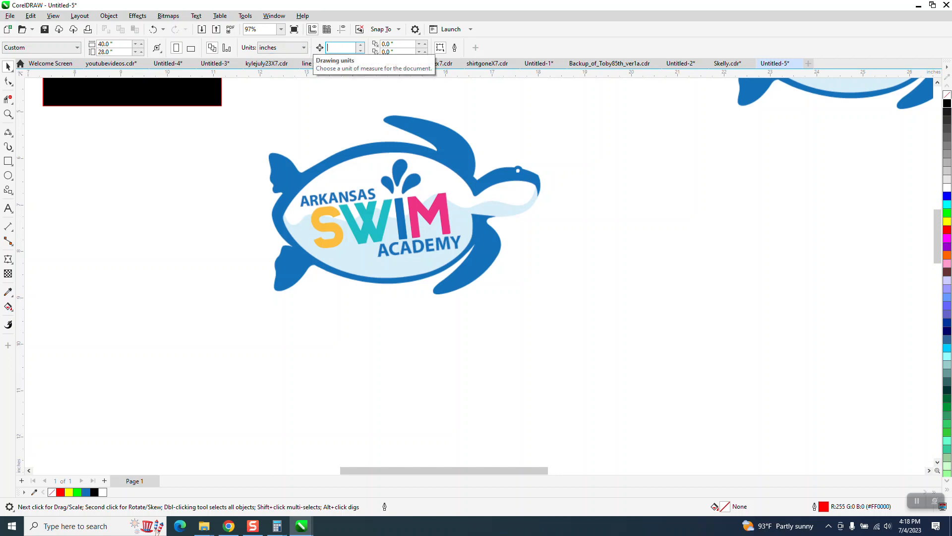
click(473, 170)
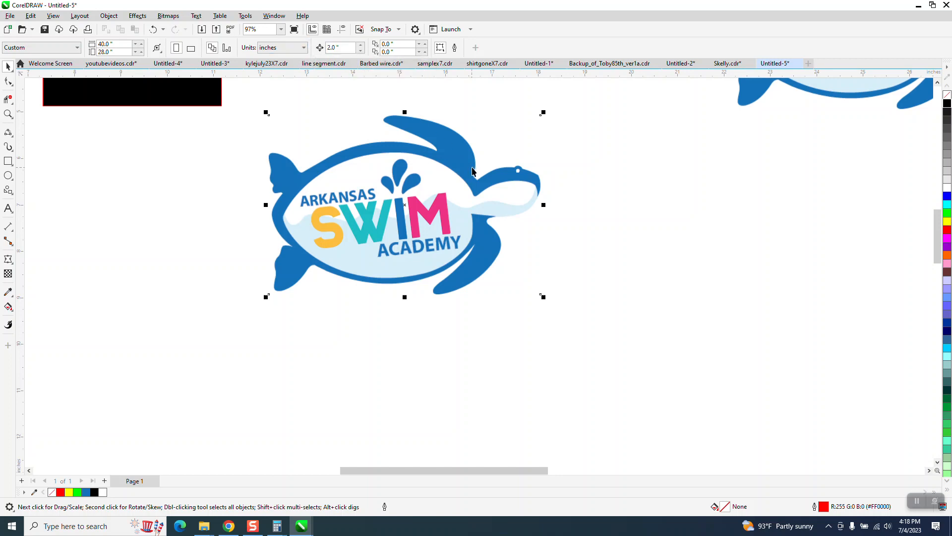
key(Right)
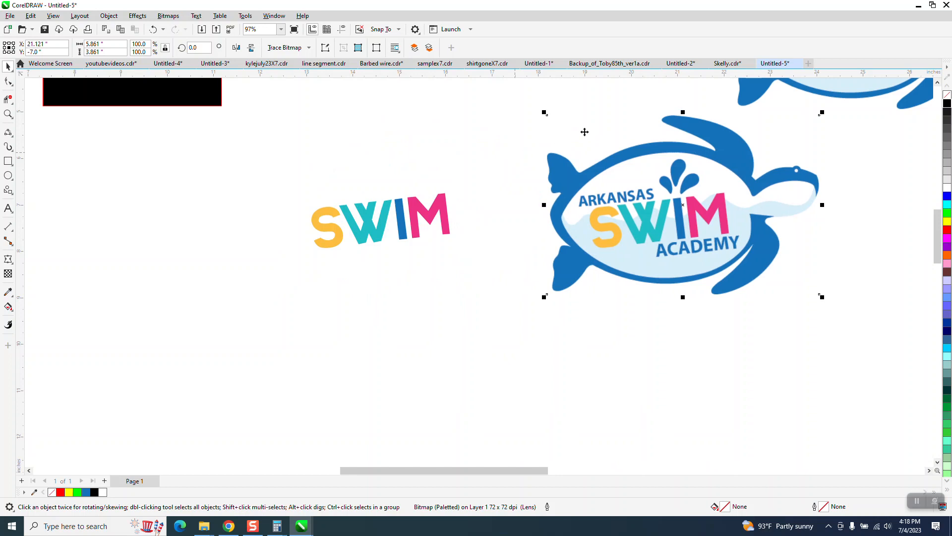
Give the SWIM group a black hairline outline and no fill
drag(311, 174, 486, 312)
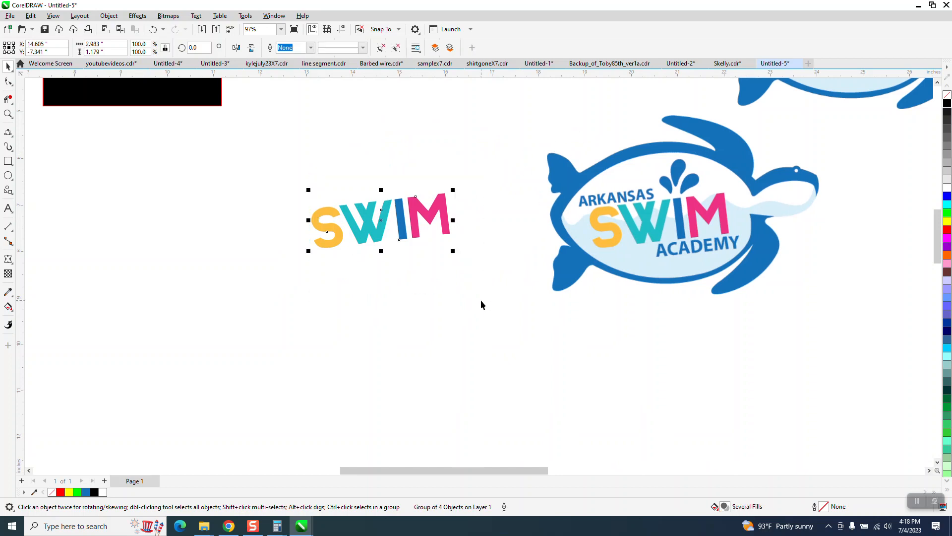
click(948, 103)
right_click(947, 102)
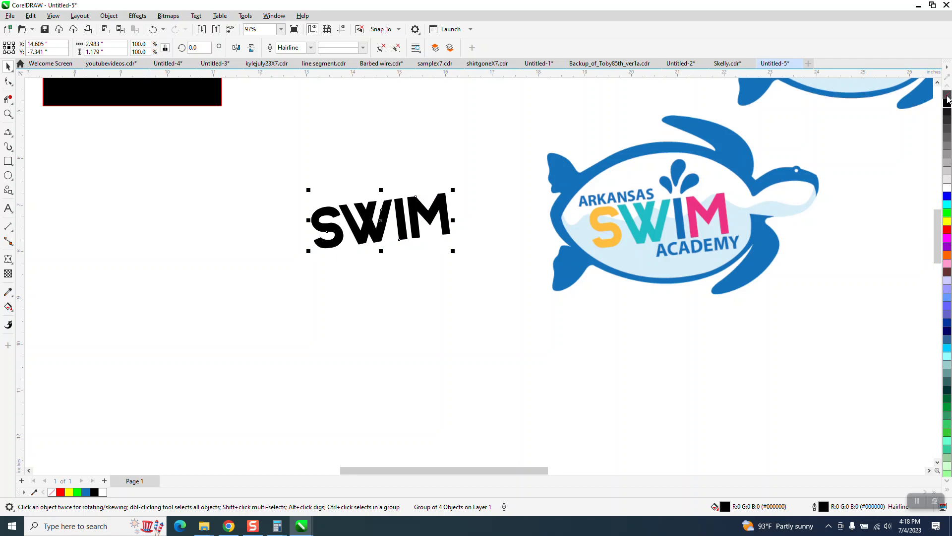
click(947, 96)
Move the turtle bitmap 6 inches left, back under the SWIM outlines
click(766, 220)
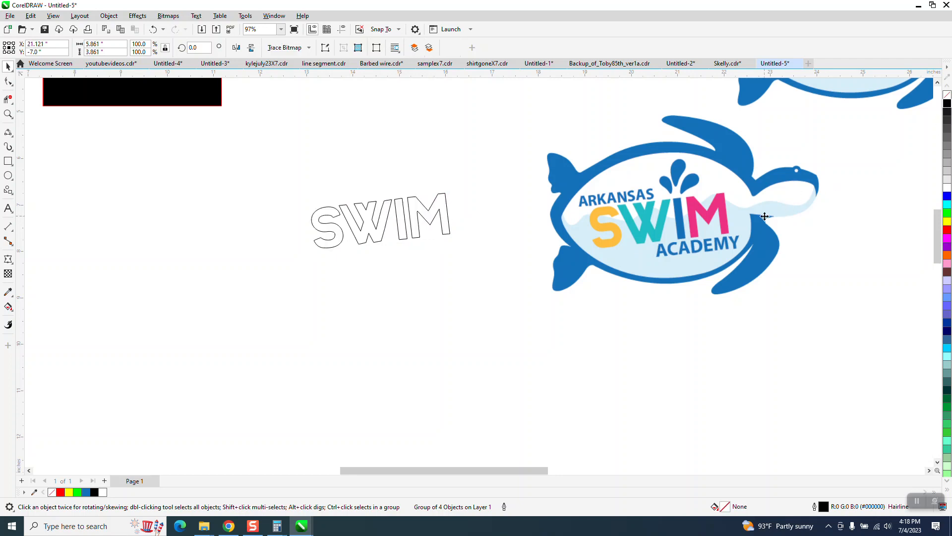
key(shift+Left)
key(shift+Left)
key(shift+Left)
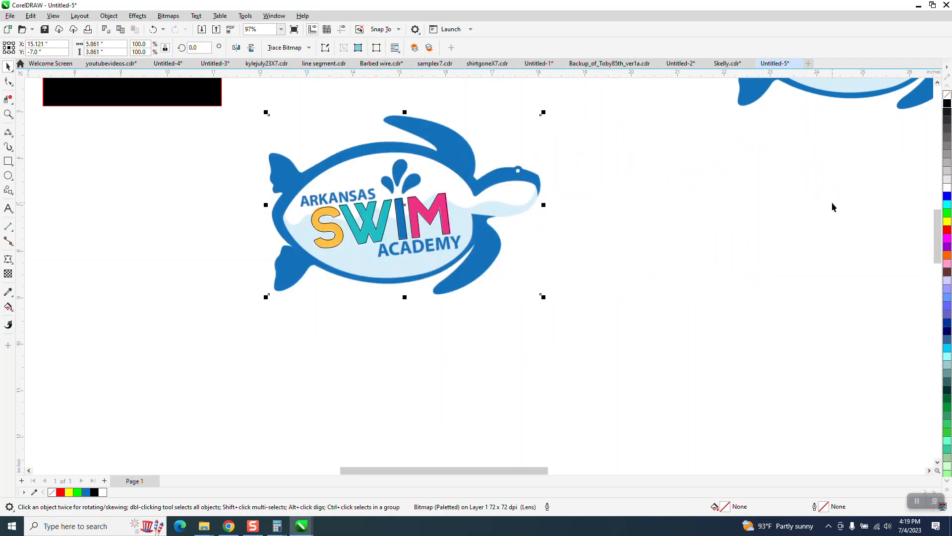
Compare the SWIM outlines with the bitmap lettering up close, especially along the edges of the M
click(8, 114)
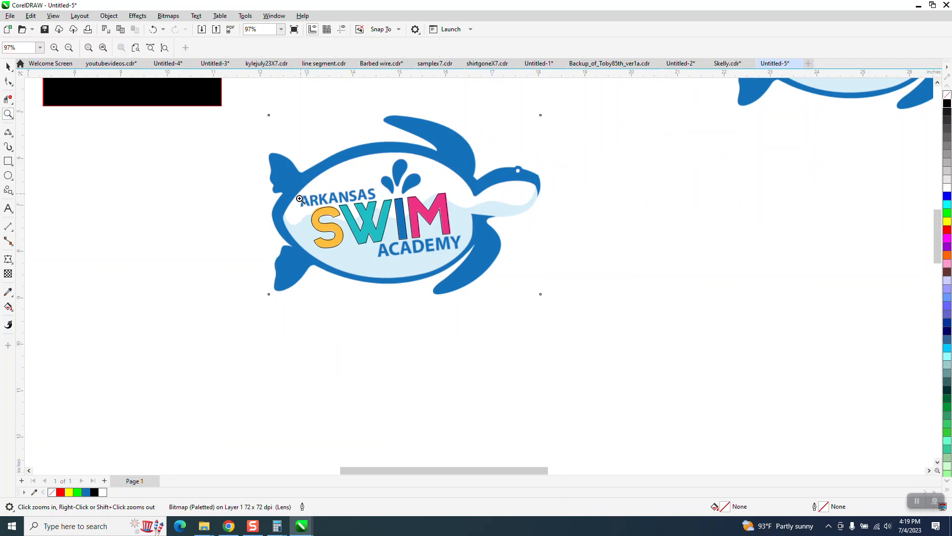
click(453, 262)
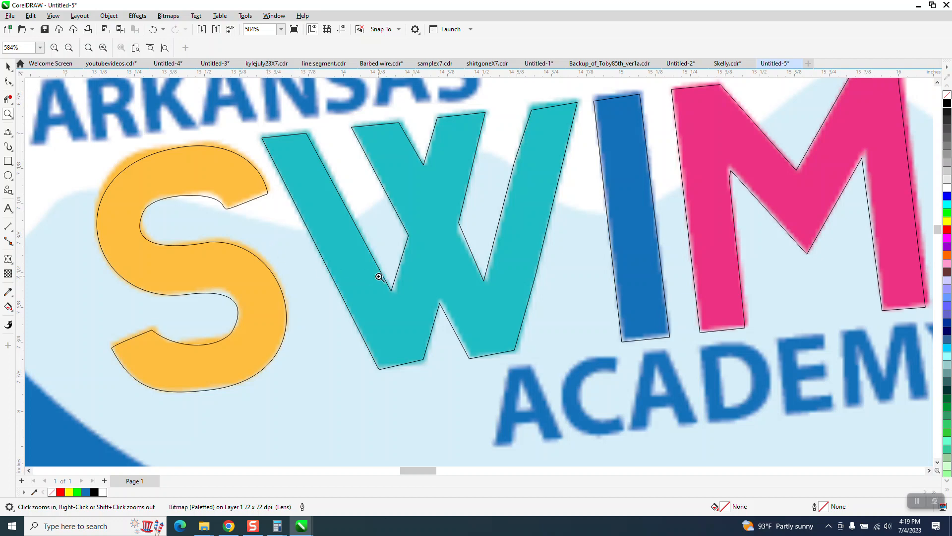
scroll(545, 278, down, 1)
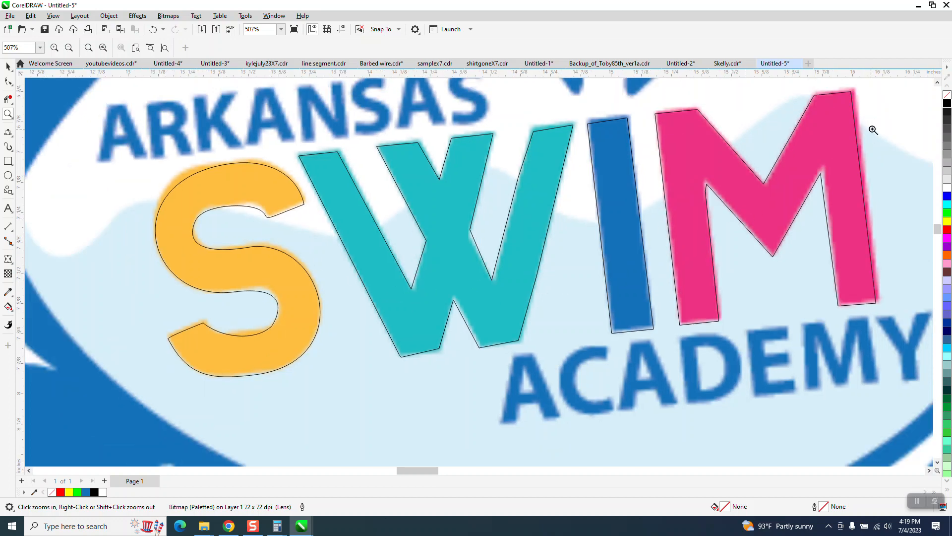
scroll(849, 225, down, 3)
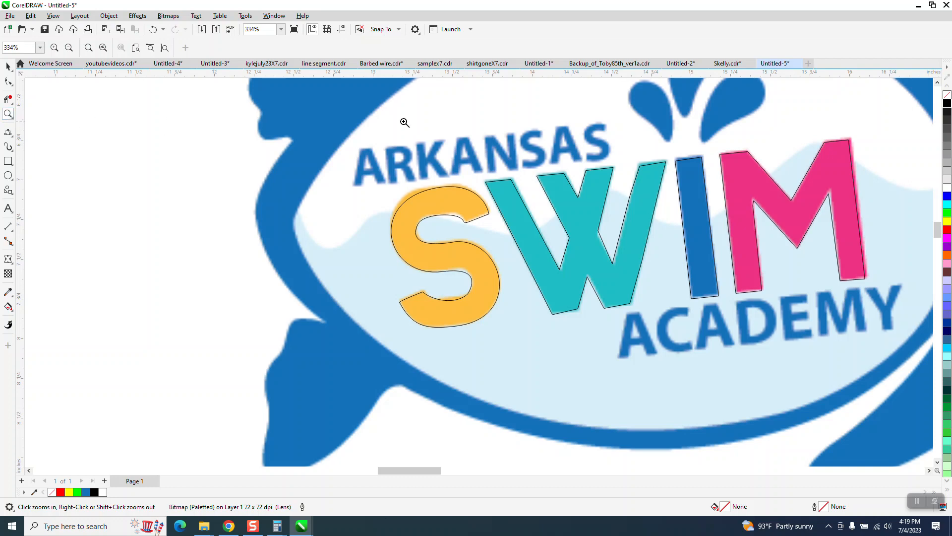
drag(813, 123, 901, 295)
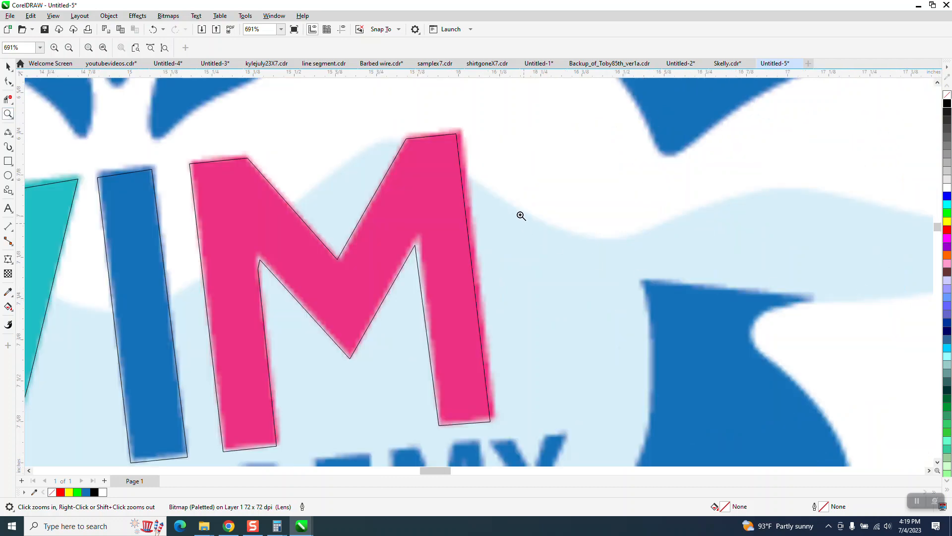
scroll(436, 155, down, 2)
Try to select the outline of the letter M for node editing
click(8, 81)
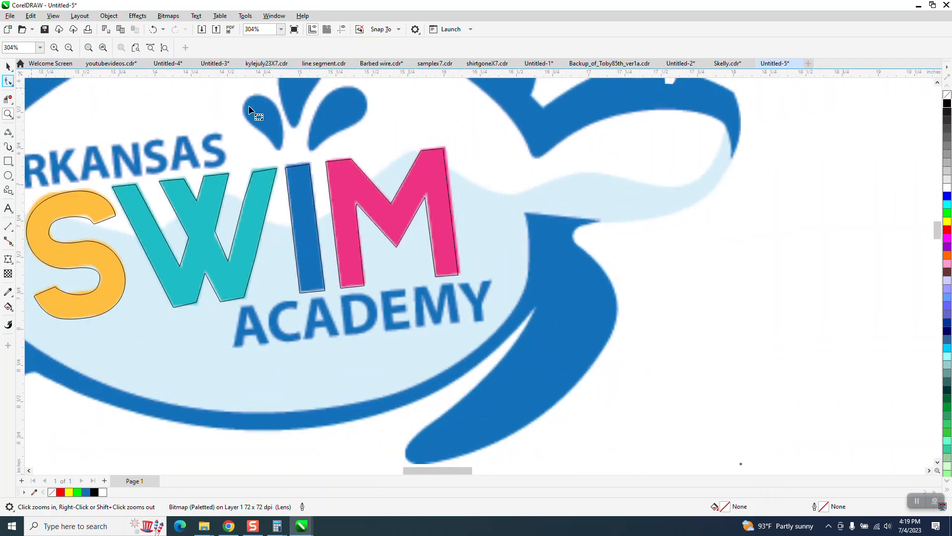
click(442, 155)
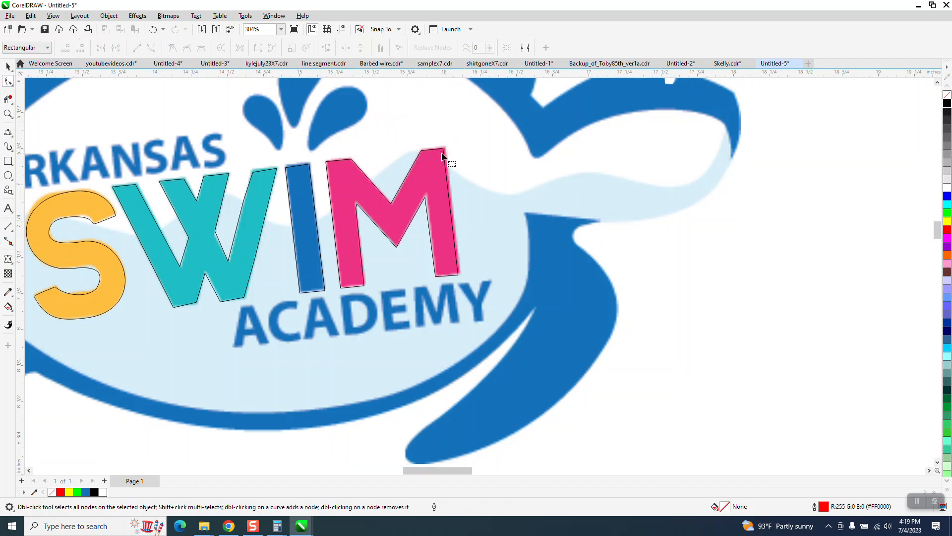
scroll(445, 156, down, 4)
click(451, 164)
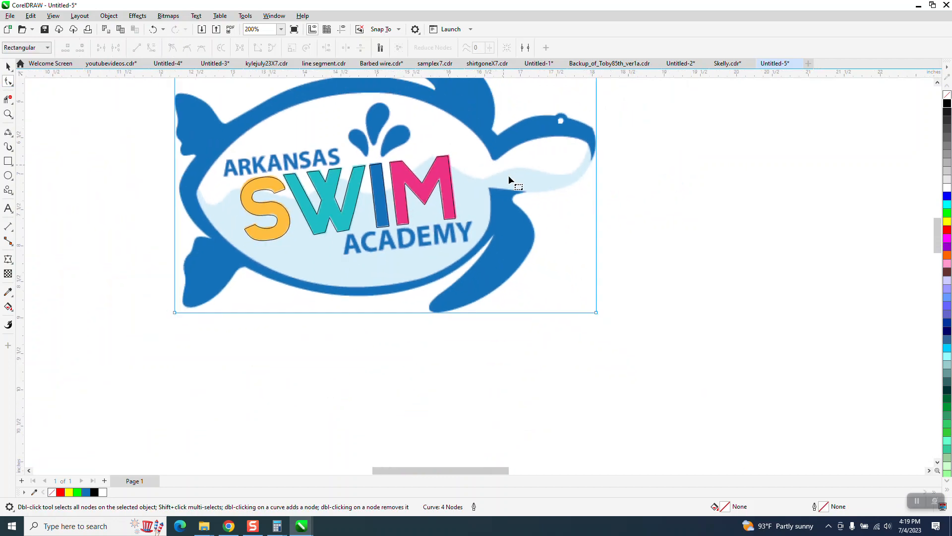
Move the turtle bitmap 6 inches right, away from the SWIM outlines
click(7, 67)
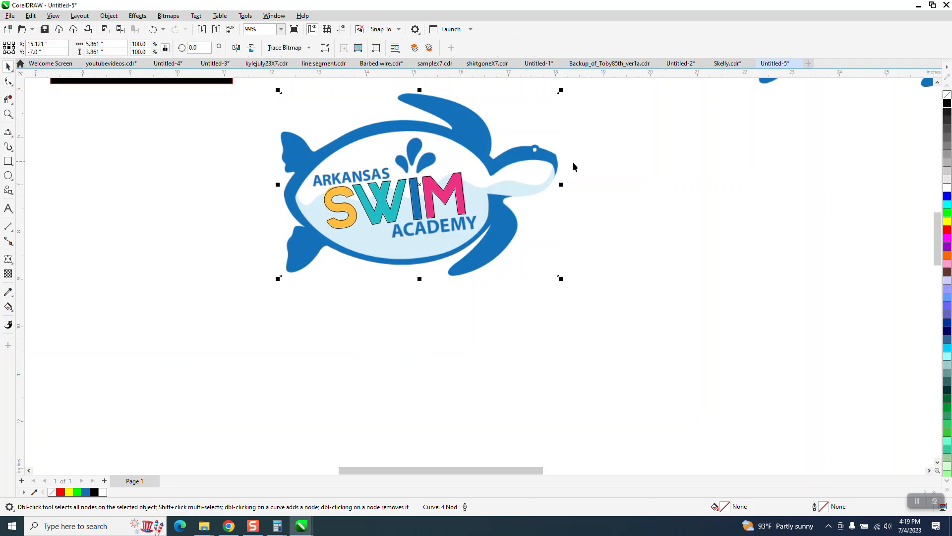
key(Right)
key(Right)
key(Right)
key(Right)
key(Right)
key(Right)
Delete the outlined SWIM group beside the turtle bitmap
scroll(478, 335, down, 3)
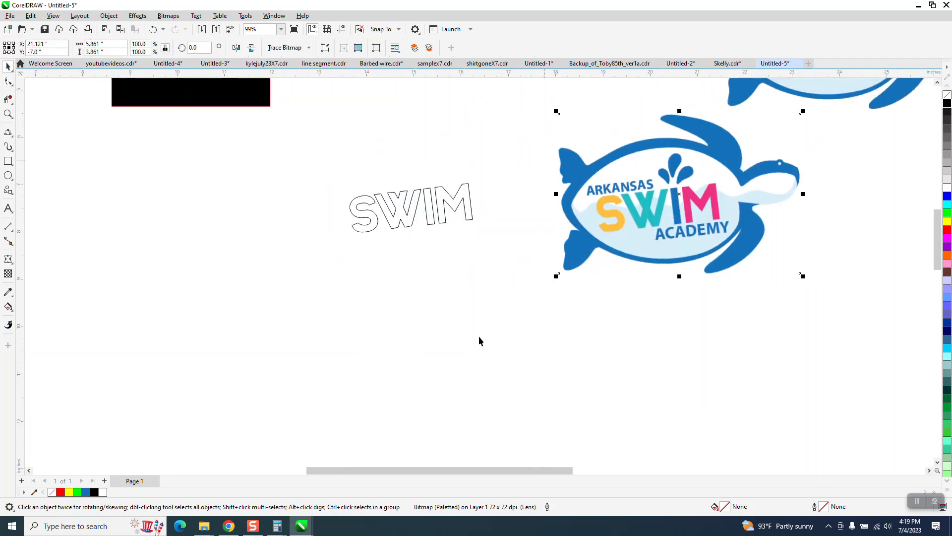
drag(403, 246, 498, 320)
key(Delete)
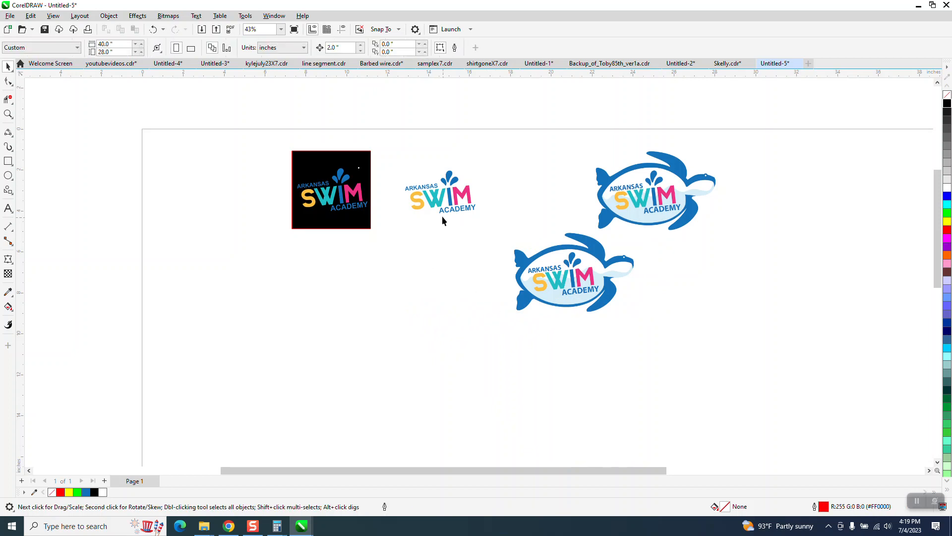
Inspect the rebuilt Arkansas Swim Academy lettering on the white background next to the black square
click(8, 114)
drag(378, 162, 503, 242)
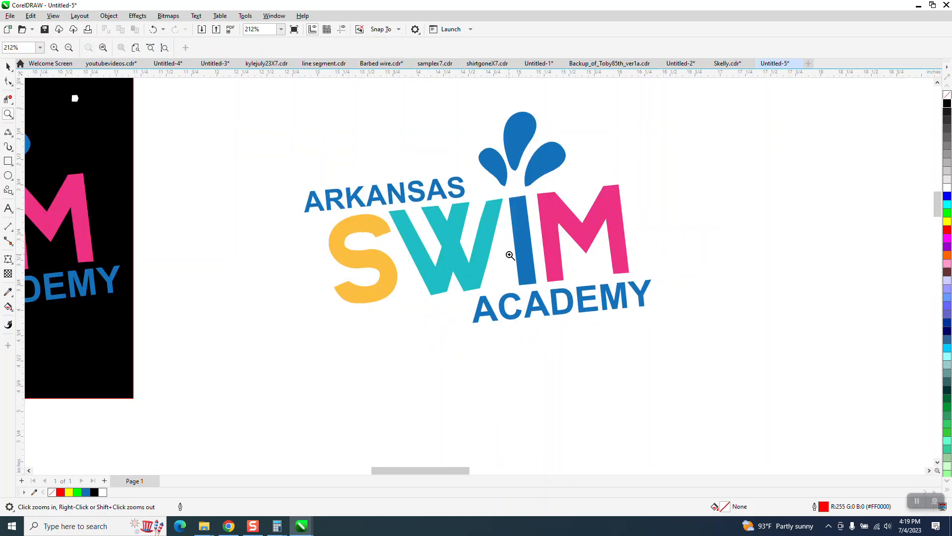
scroll(531, 224, down, 2)
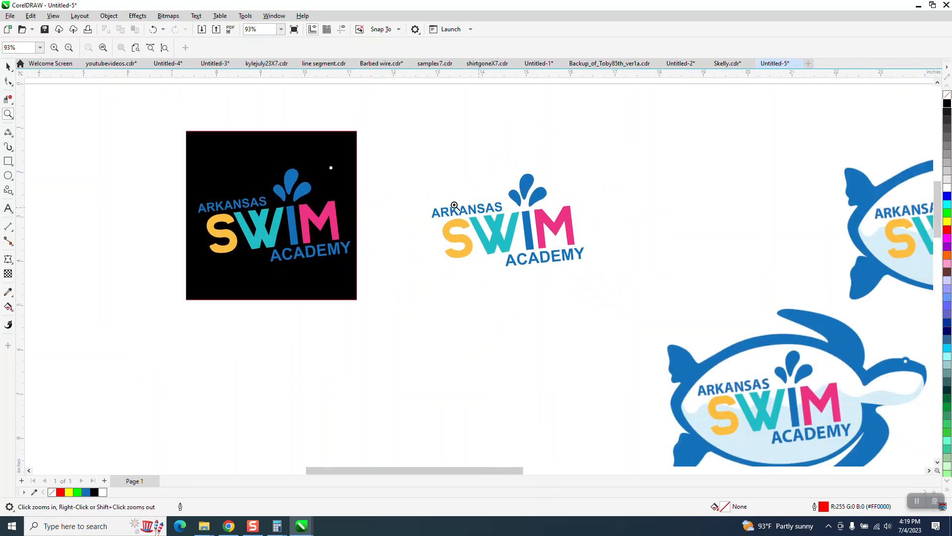